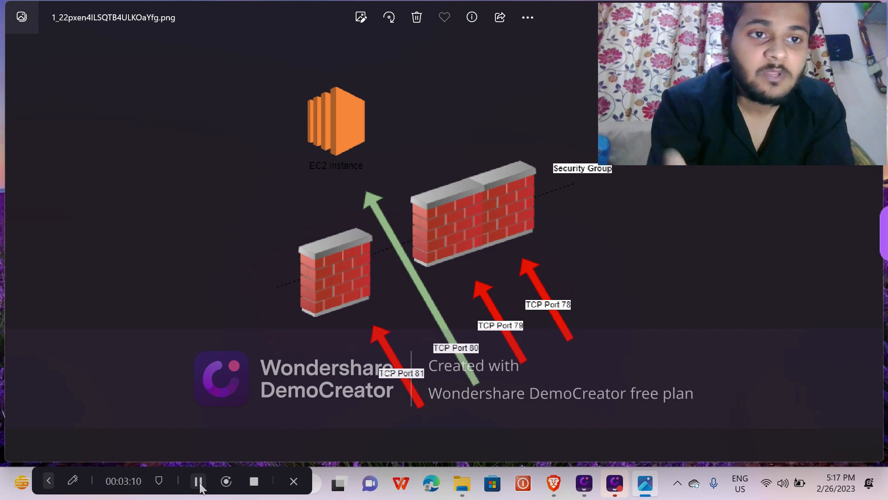
Open the EC2 security groups list, clear the existing selection, and start creating a new security group.
left_click(200, 486)
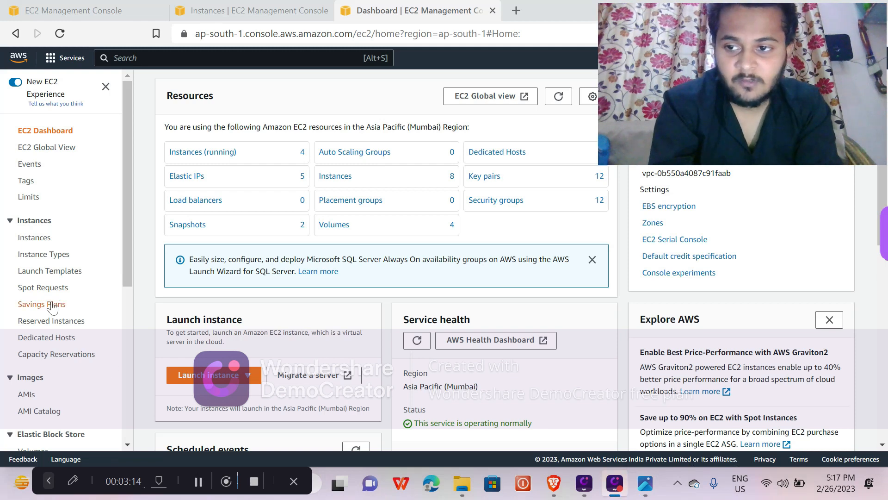
scroll(81, 221, "down", 3)
scroll(81, 221, "down", 3)
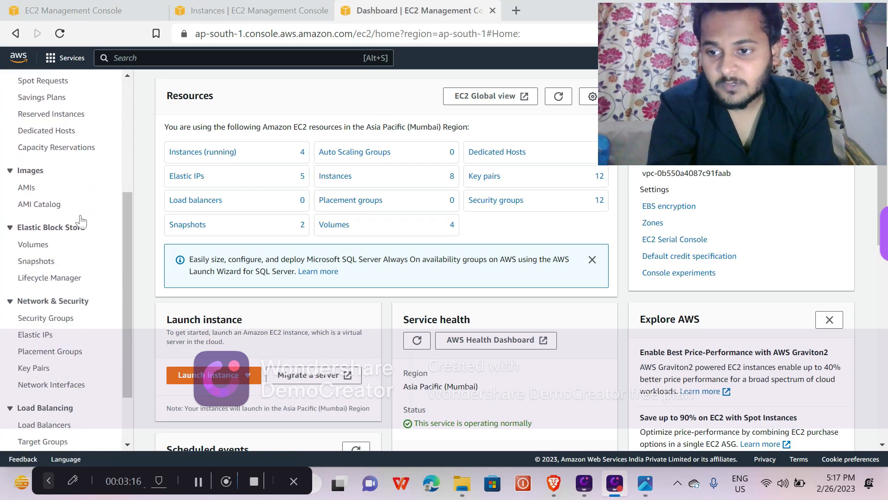
left_click(65, 244)
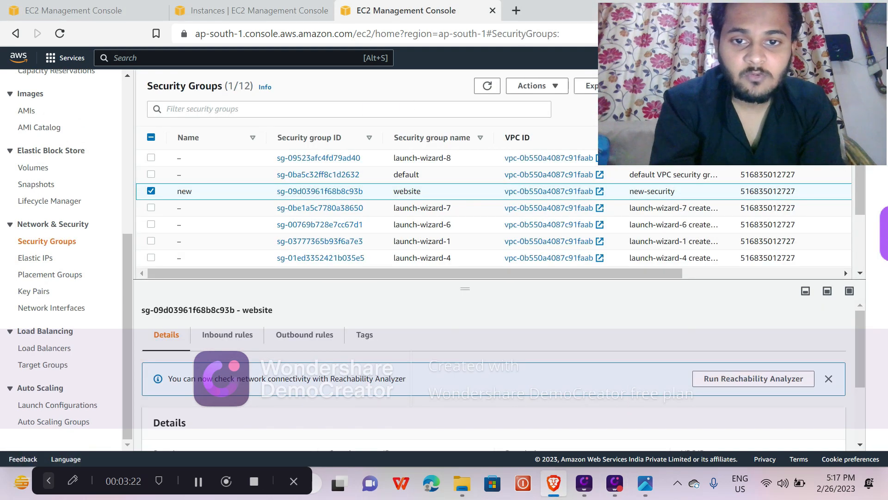
left_click(151, 191)
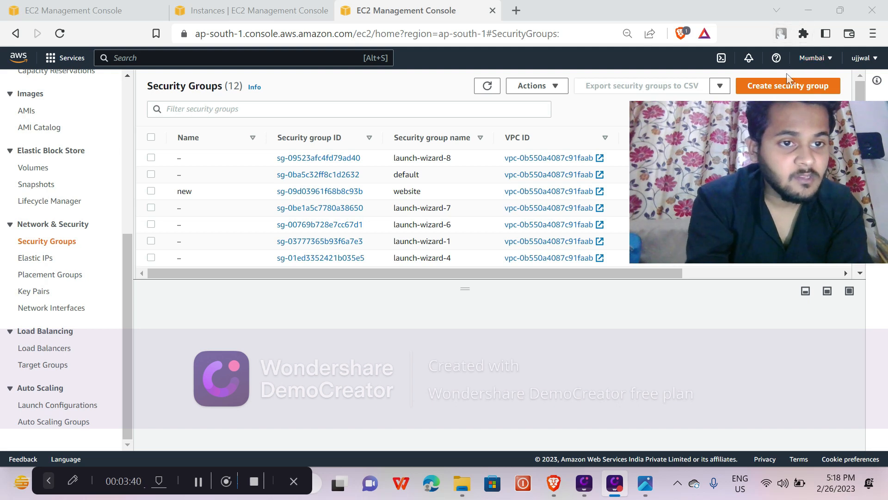
left_click(779, 87)
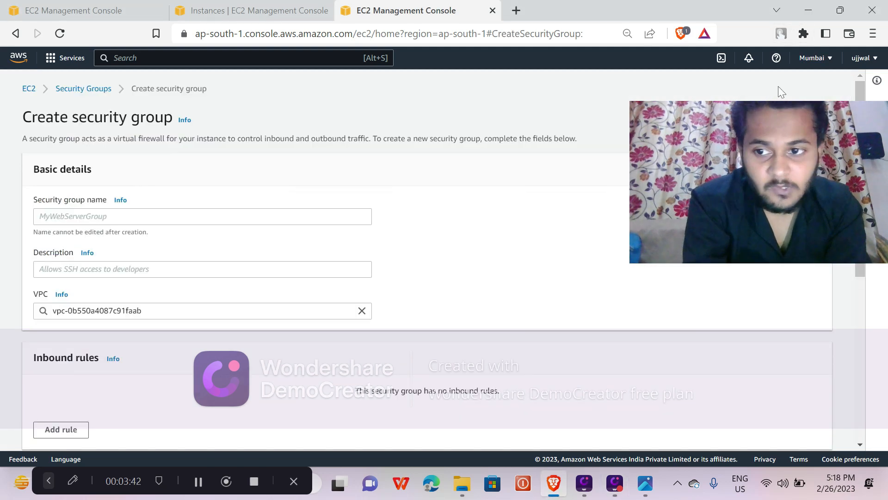
Name the security group NewDemorule and enter the description allowtoallinstance.
left_click(153, 216)
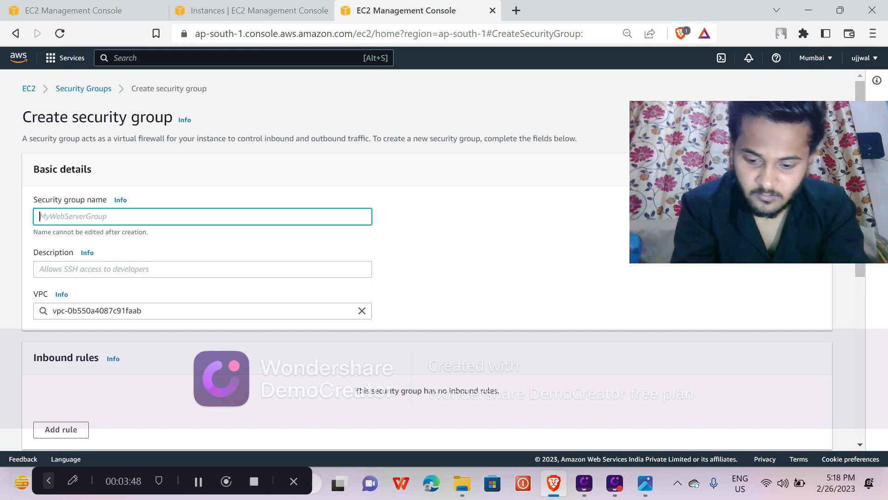
type("New")
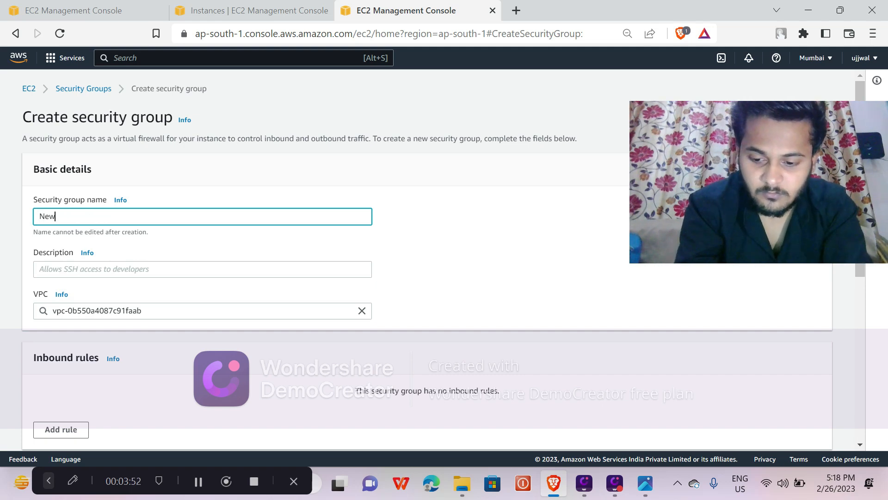
type("Demo")
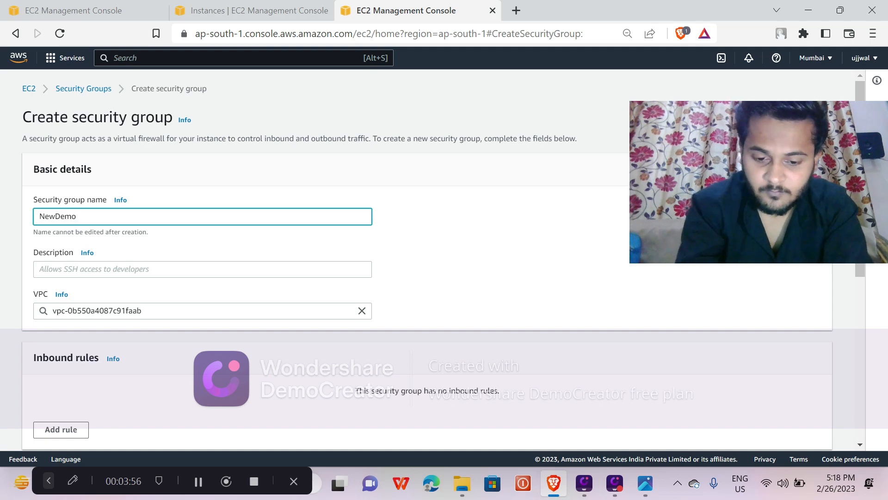
type("rrr")
key("BackSpace")
type("ule")
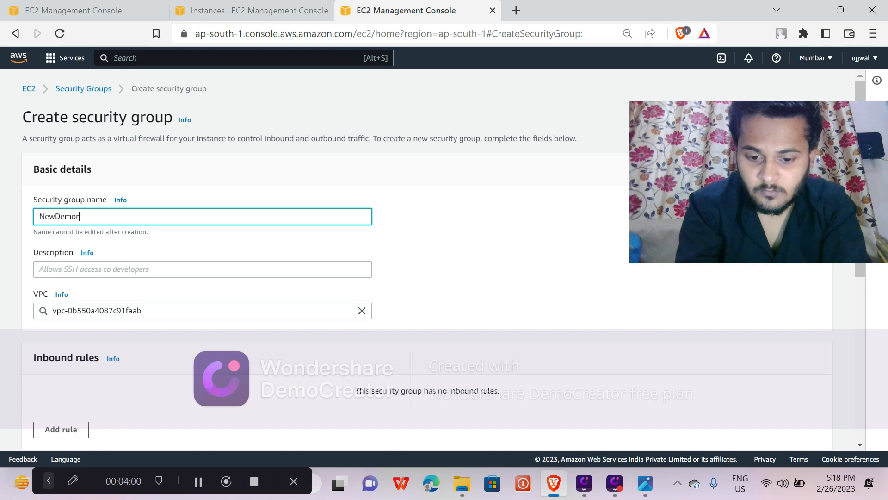
left_click(143, 266)
type("allowtoall")
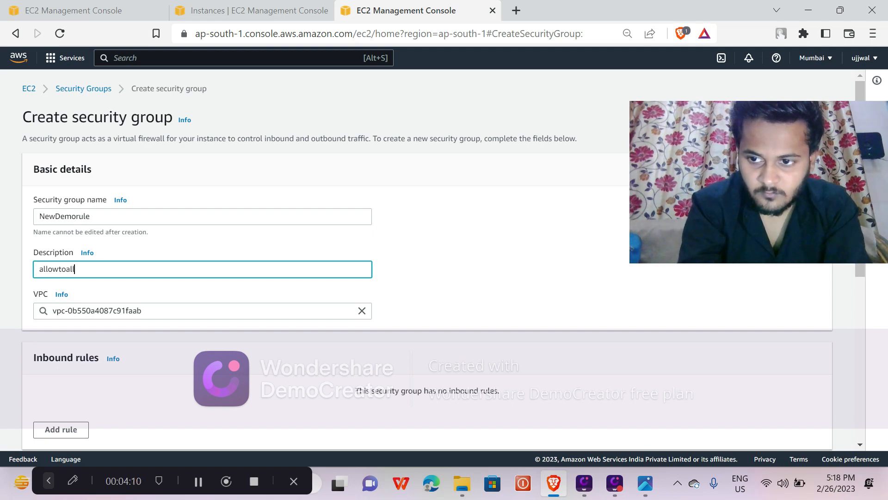
type("stance")
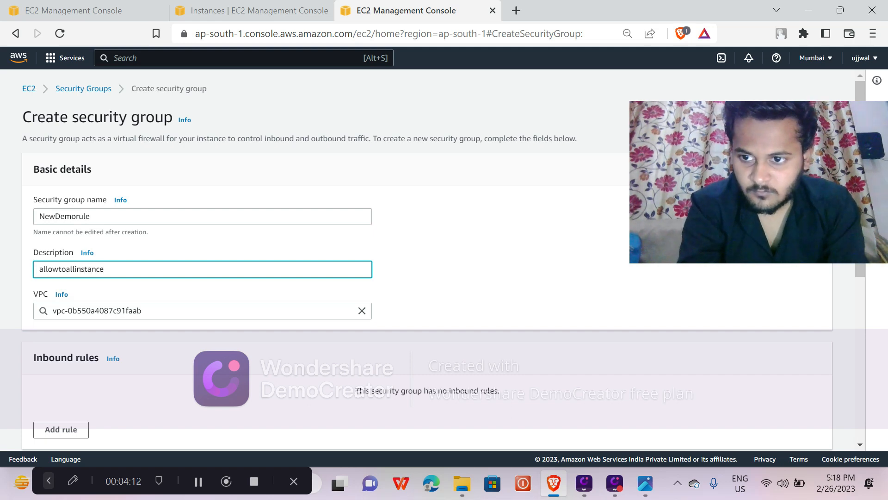
scroll(139, 273, "down", 3)
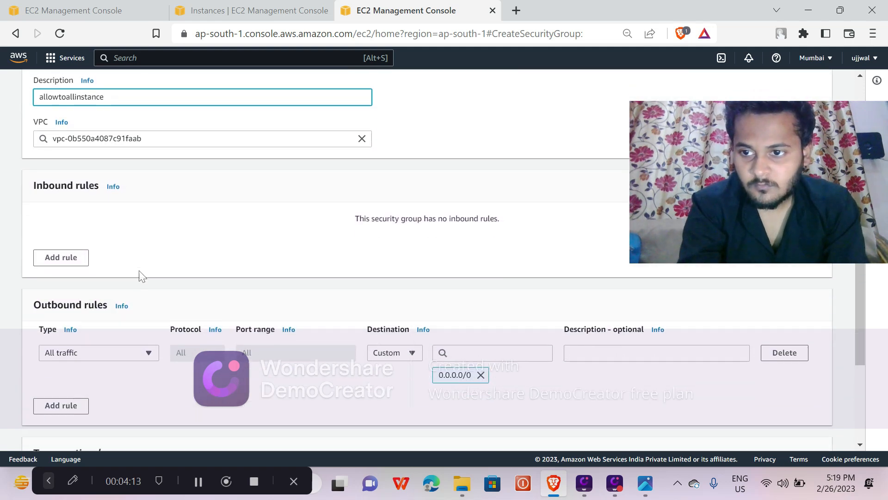
scroll(139, 270, "up", 1)
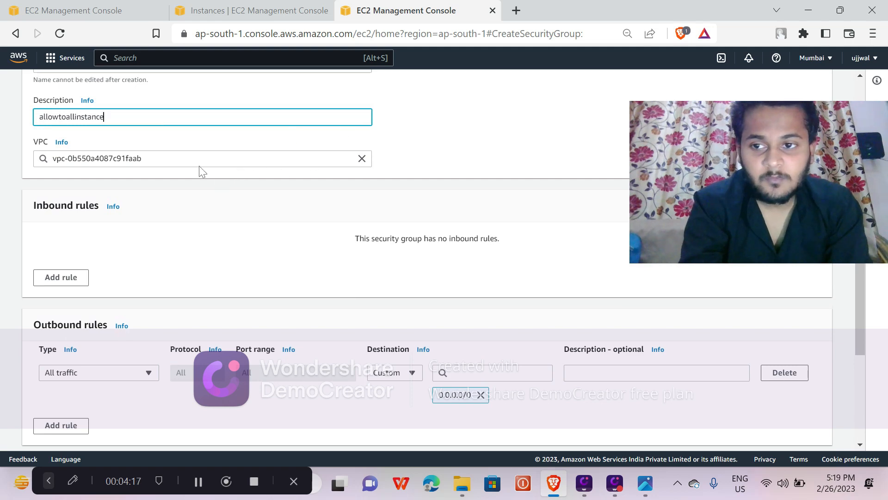
left_click(227, 160)
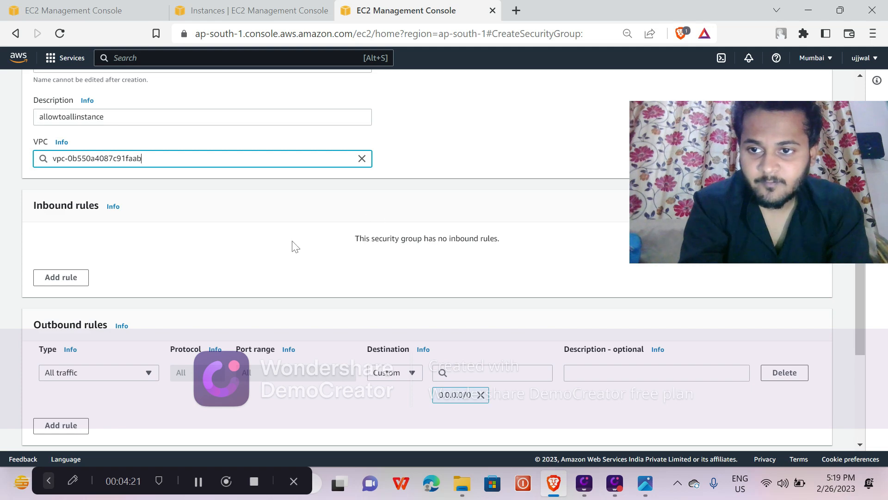
scroll(301, 245, "down", 3)
scroll(293, 245, "up", 2)
scroll(294, 246, "up", 2)
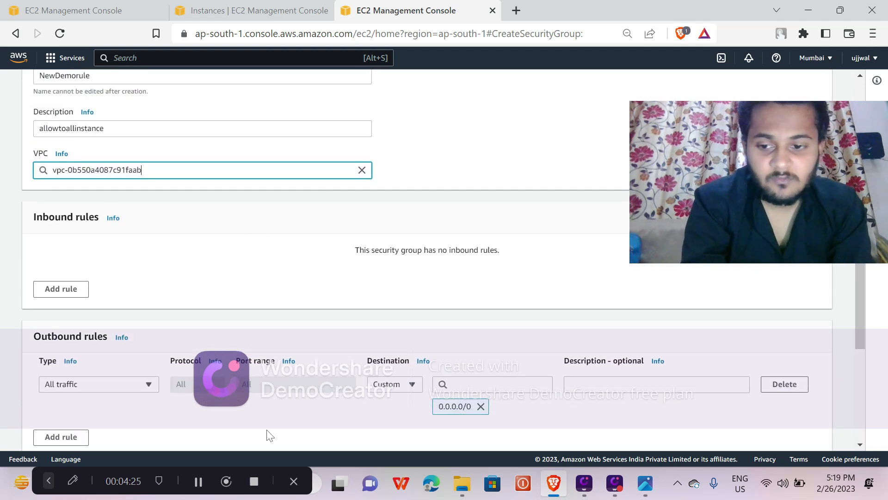
Add an inbound rule to the security group and set its type to HTTP.
left_click(79, 290)
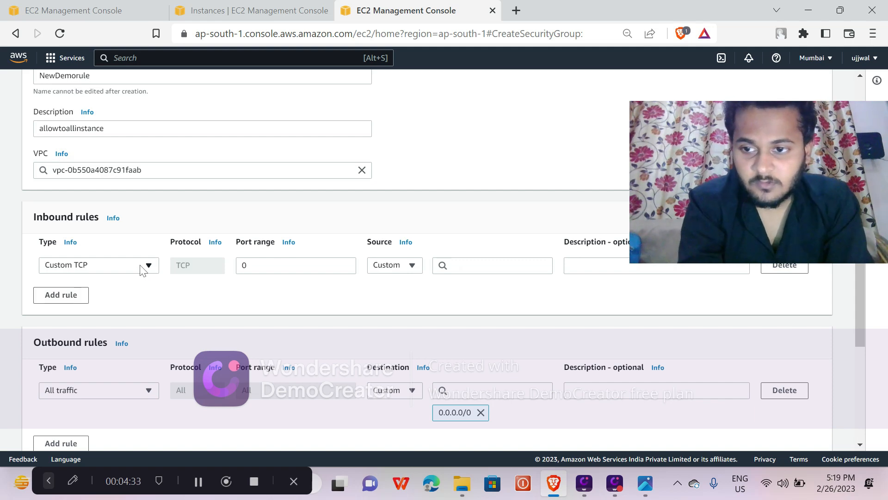
left_click(143, 271)
scroll(89, 174, "down", 3)
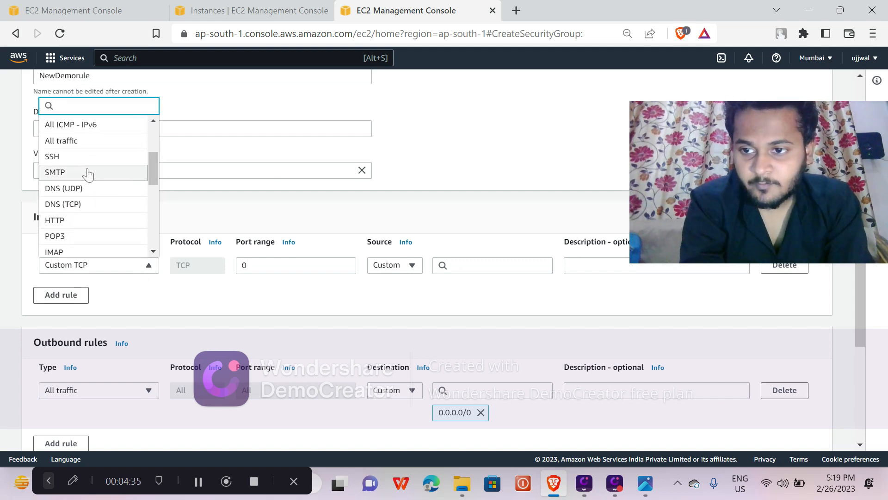
scroll(88, 174, "down", 1)
scroll(88, 175, "down", 3)
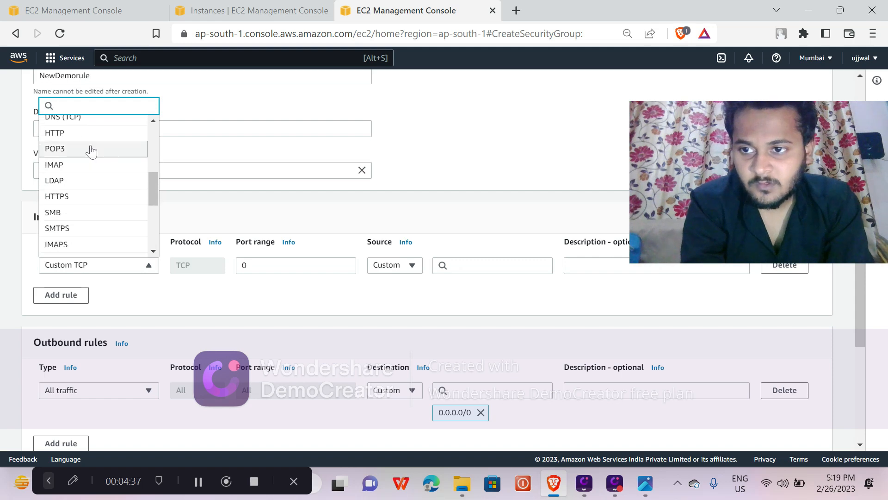
left_click(93, 141)
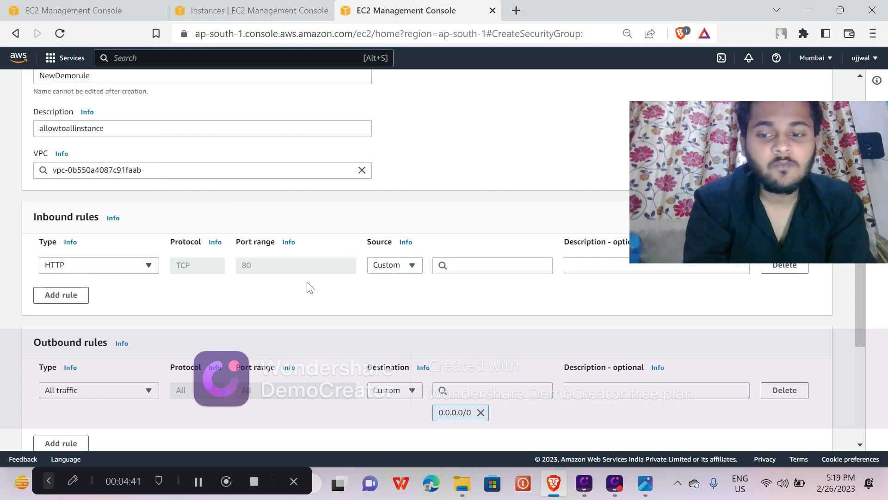
left_click_drag(261, 265, 226, 268)
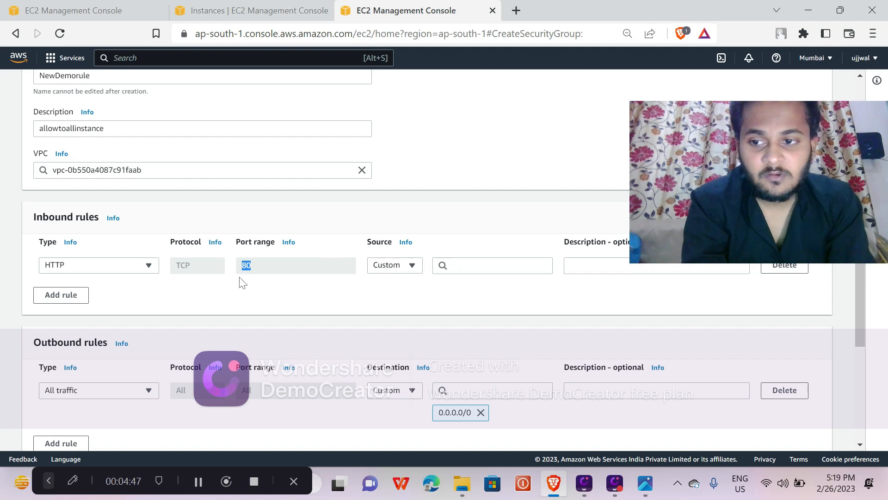
left_click(151, 266)
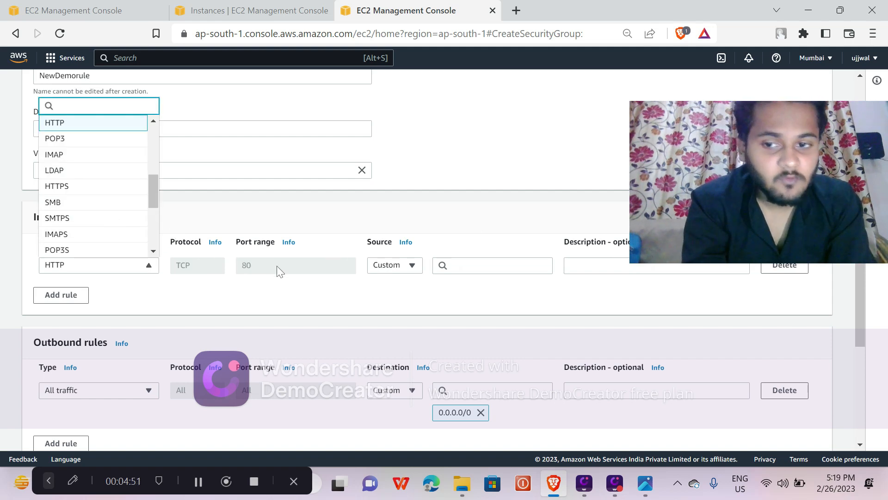
left_click(298, 280)
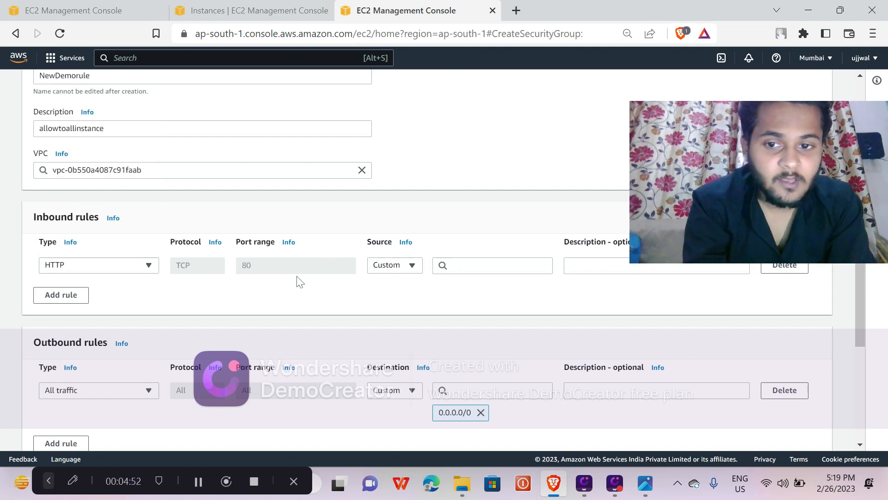
Set the source of the HTTP inbound rule to Anywhere-IPv4.
left_click(410, 272)
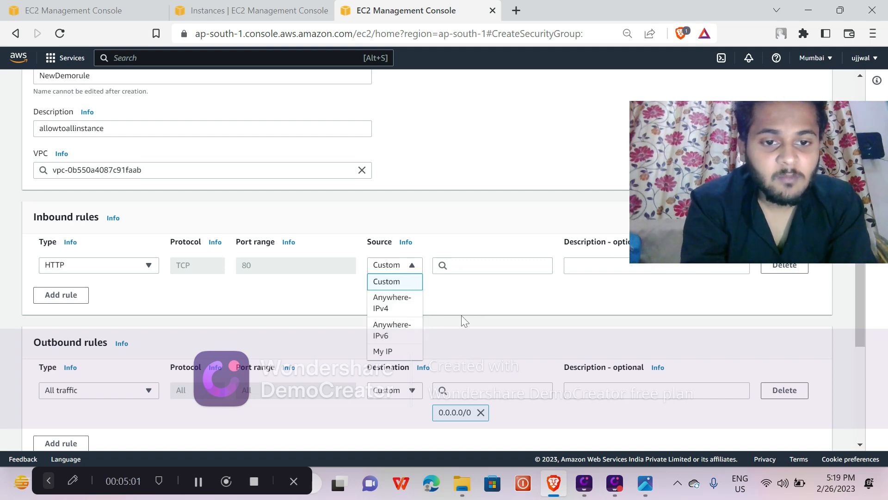
left_click(523, 297)
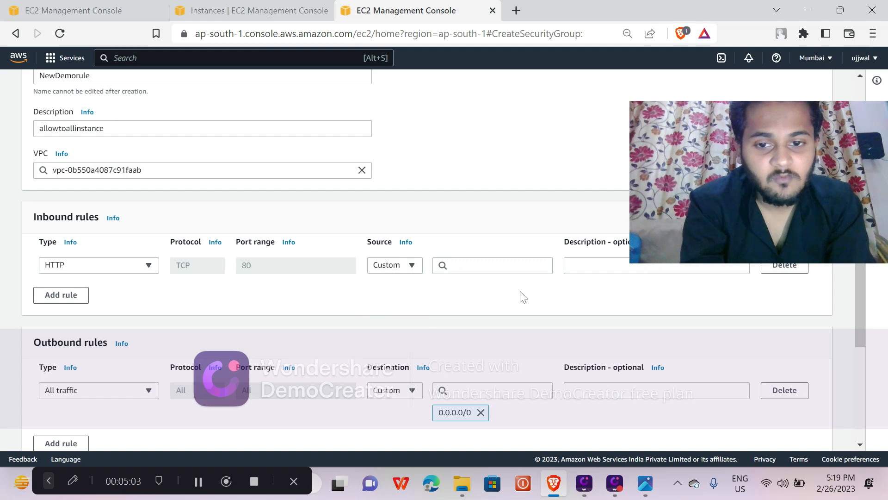
left_click(401, 266)
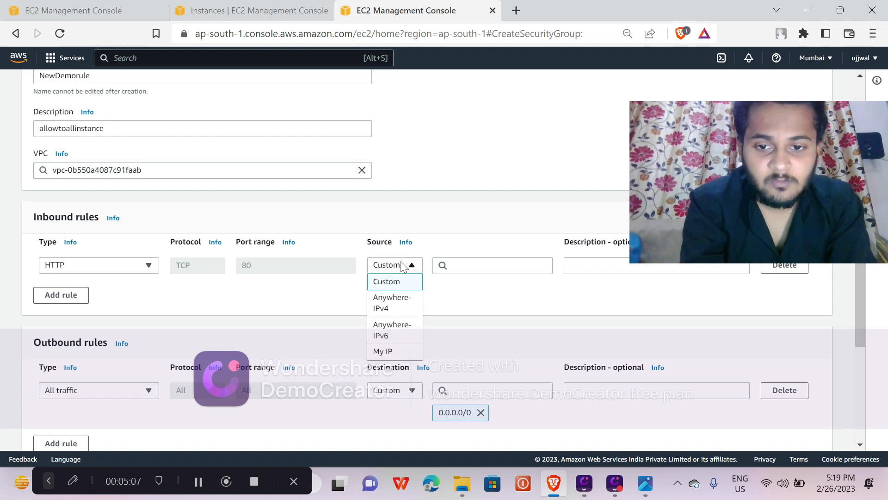
left_click(399, 305)
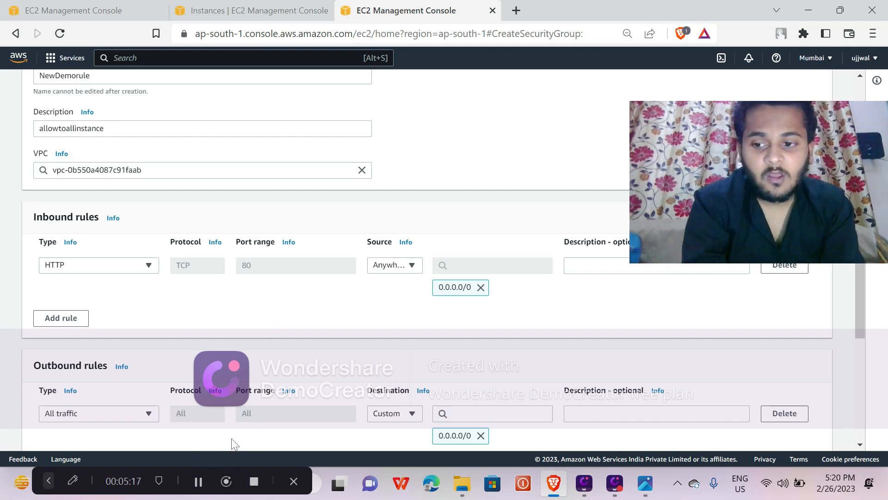
Review the inbound and outbound rules of the security group and the traffic types offered for the HTTP inbound rule.
scroll(231, 438, "down", 4)
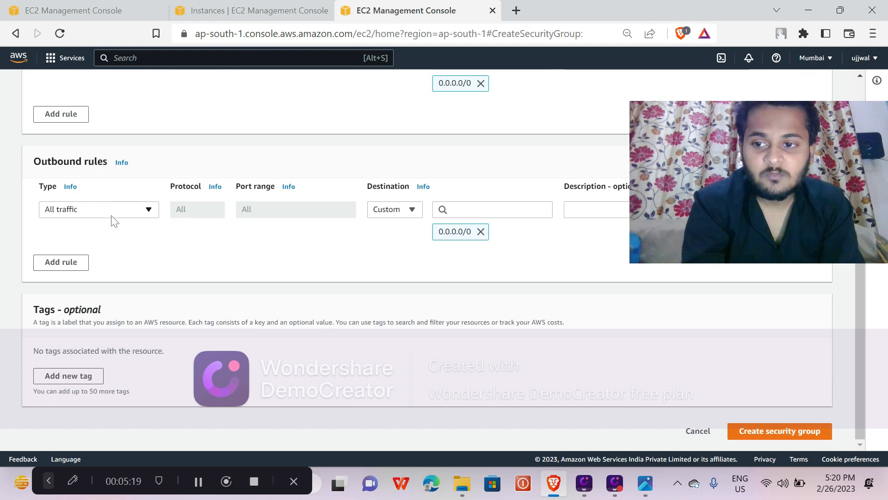
scroll(160, 229, "up", 4)
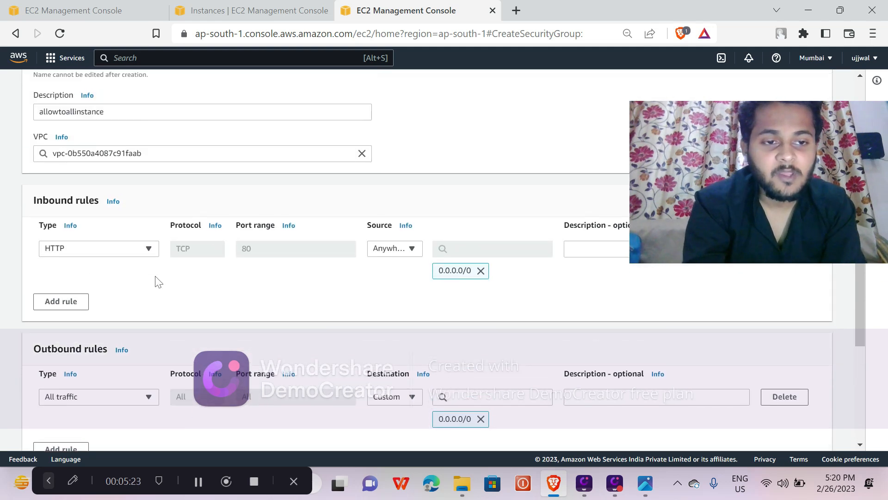
scroll(159, 282, "down", 1)
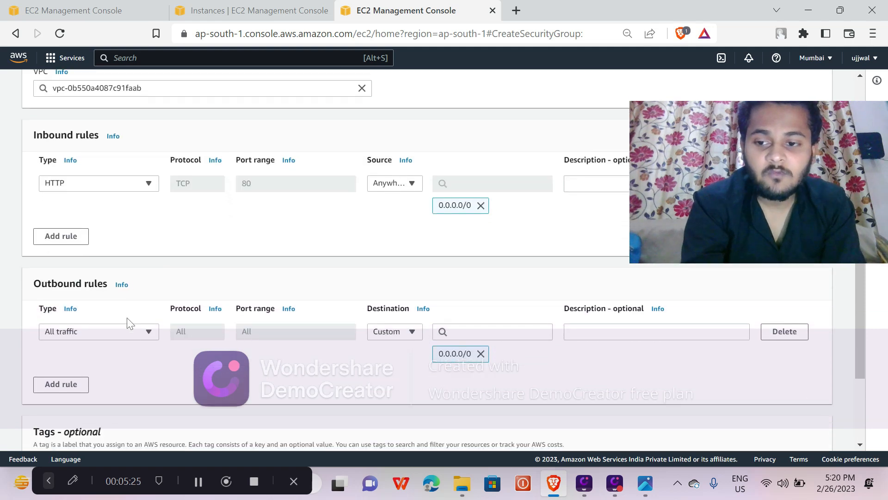
scroll(337, 268, "up", 2)
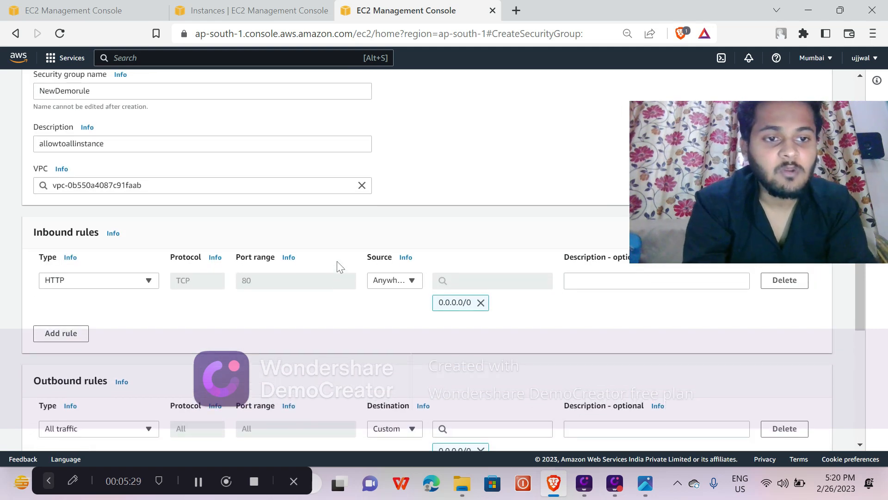
scroll(337, 261, "down", 1)
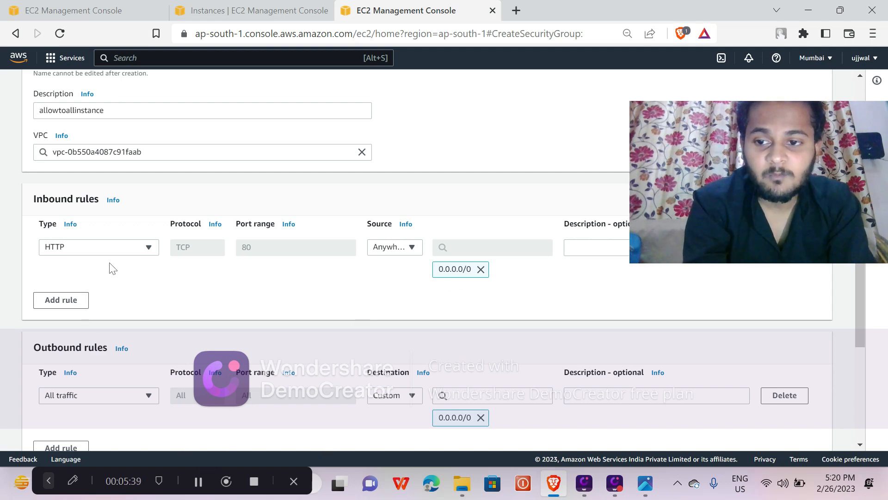
left_click(109, 250)
scroll(91, 343, "down", 4)
scroll(91, 345, "up", 5)
scroll(91, 348, "up", 2)
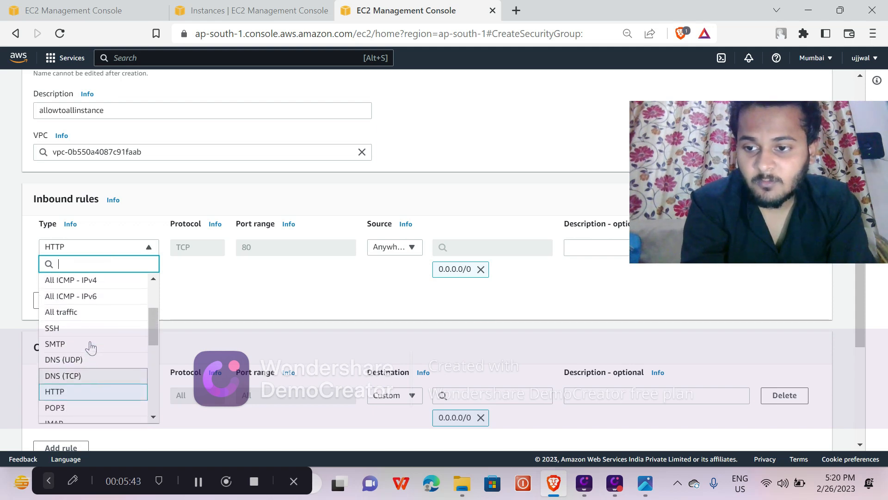
left_click(210, 321)
Add two more inbound rules below the HTTP rule and set their types to SSH and All TCP.
left_click(56, 304)
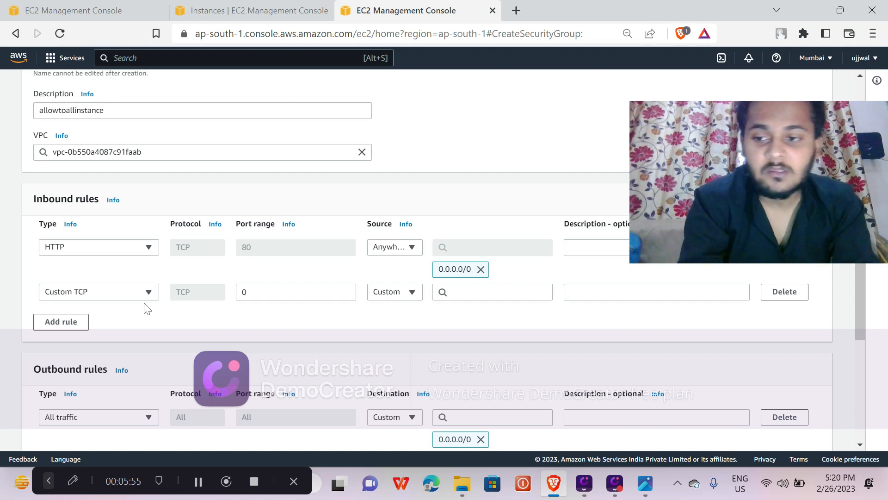
left_click(45, 324)
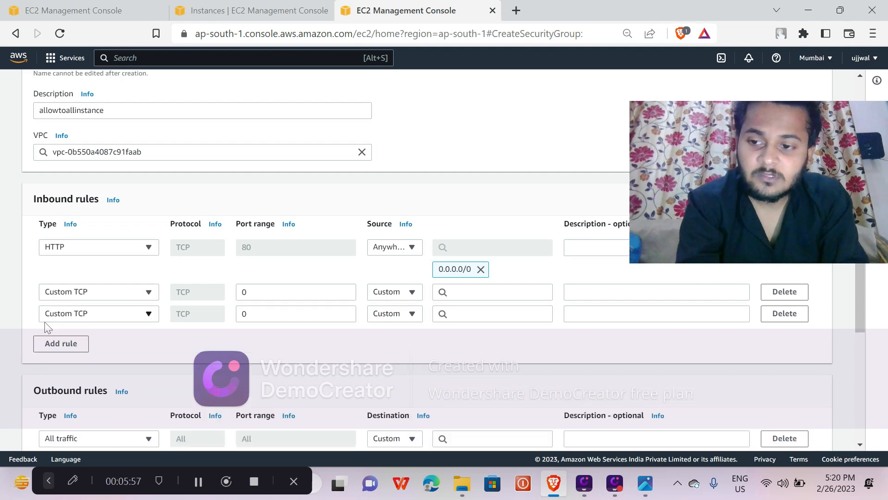
left_click(123, 313)
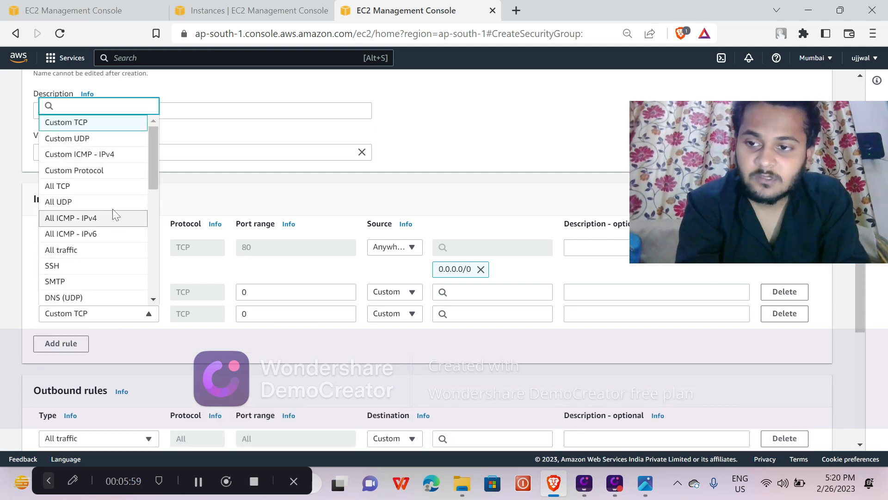
left_click(93, 187)
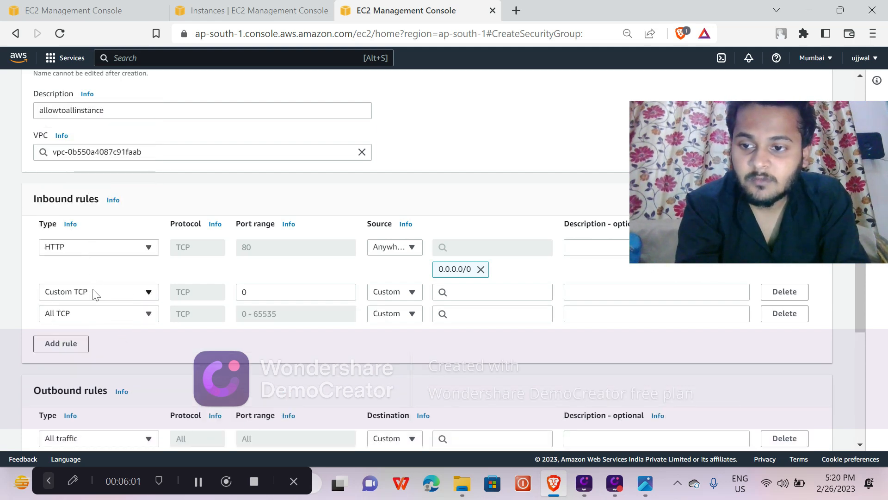
left_click(95, 292)
left_click(92, 267)
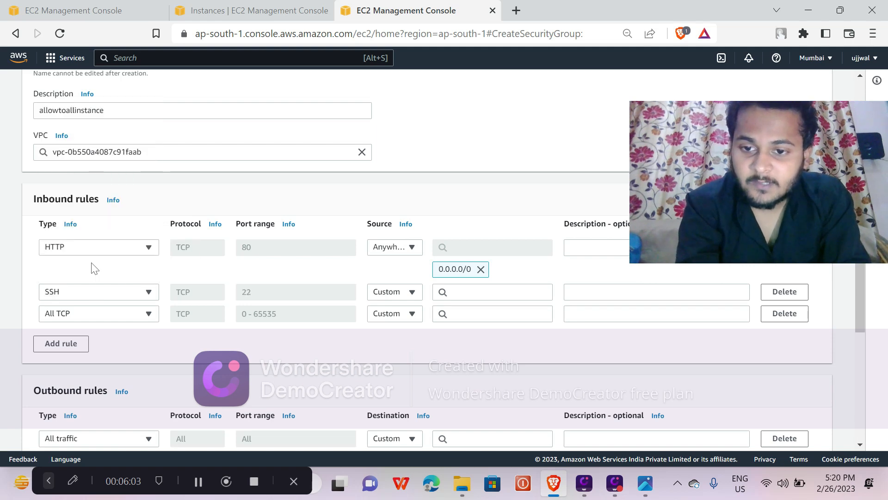
Add a fourth inbound rule to the security group and set its type to SMTP.
left_click(72, 348)
scroll(106, 314, "down", 3)
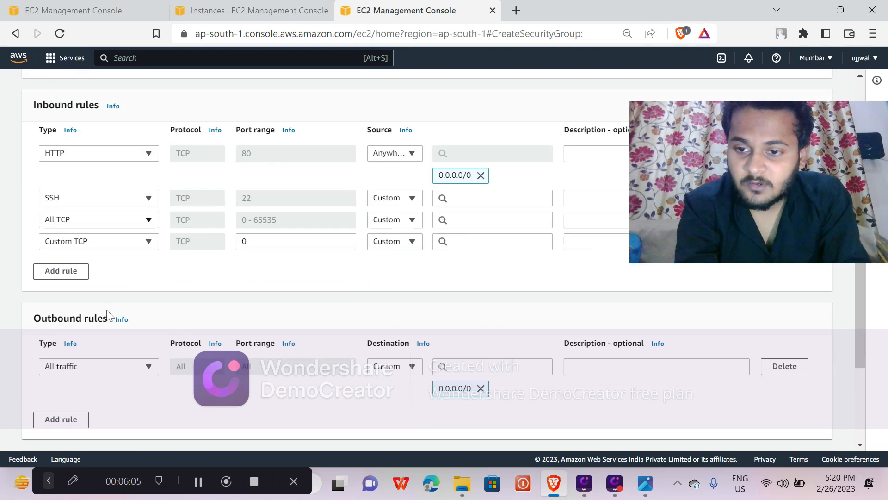
left_click(111, 211)
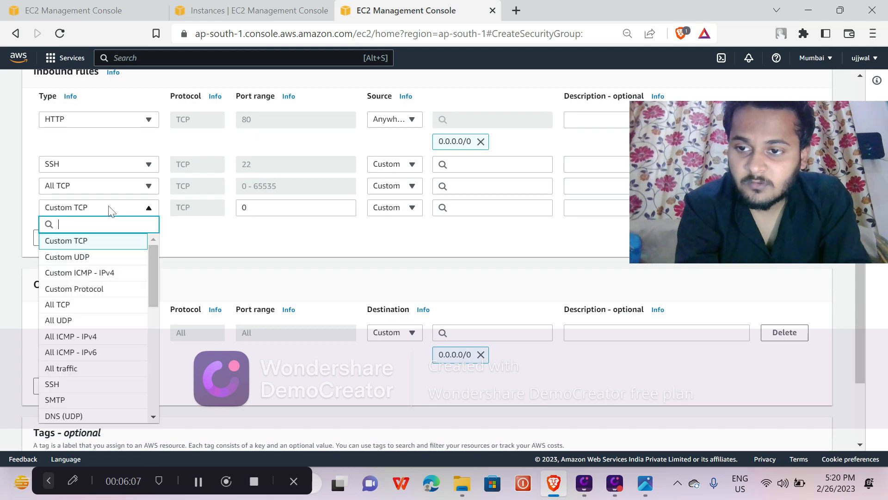
scroll(98, 297, "down", 1)
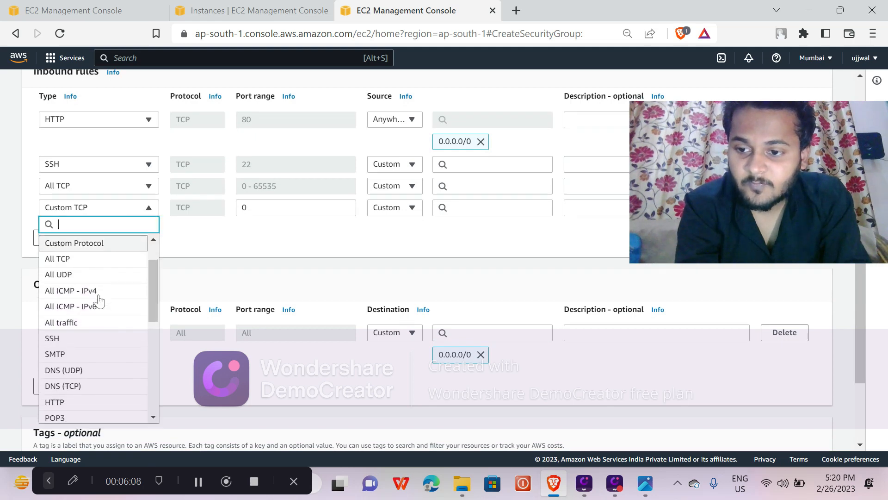
left_click(81, 354)
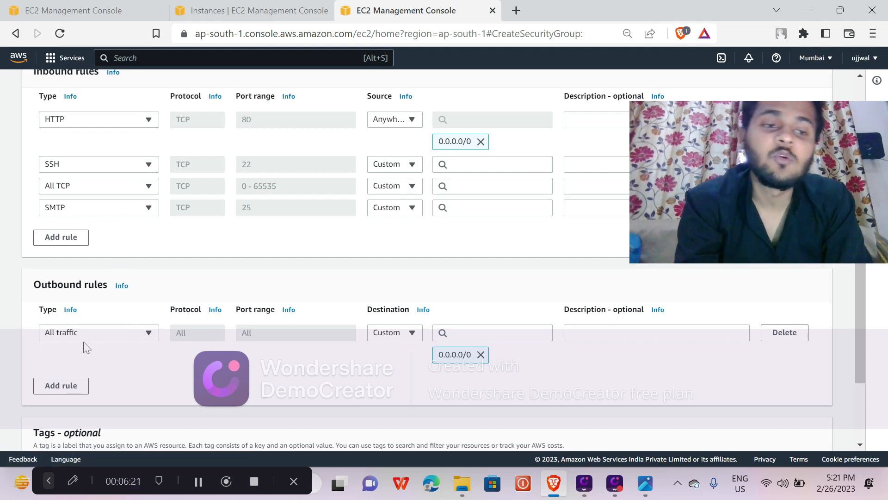
left_click(208, 477)
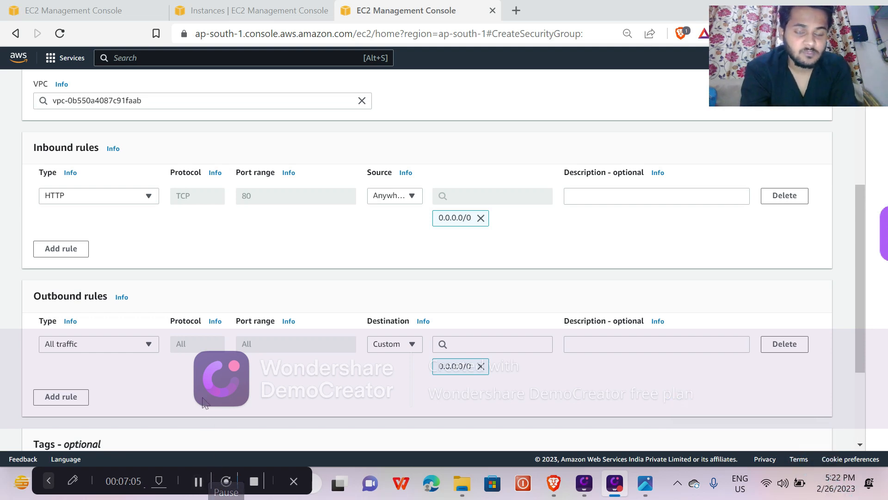
Check the basic details and the inbound and outbound rules, and create the security group NewDemorule.
scroll(444, 259, "down", 3)
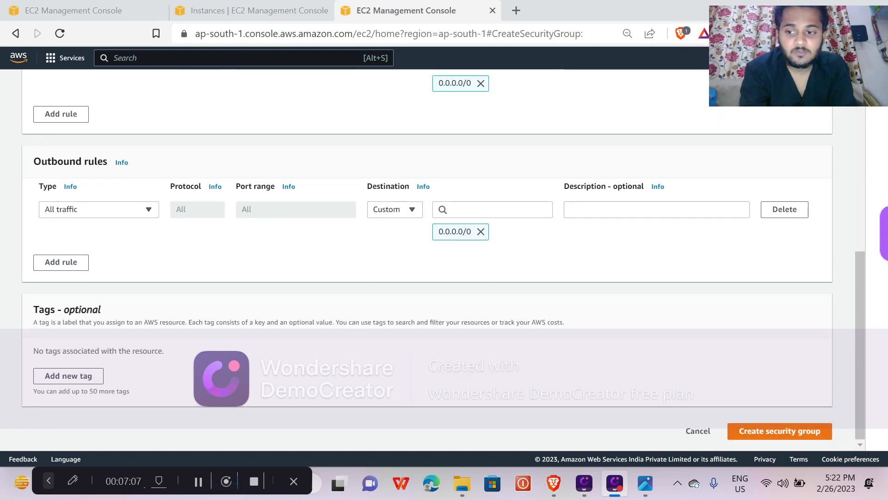
scroll(166, 319, "up", 2)
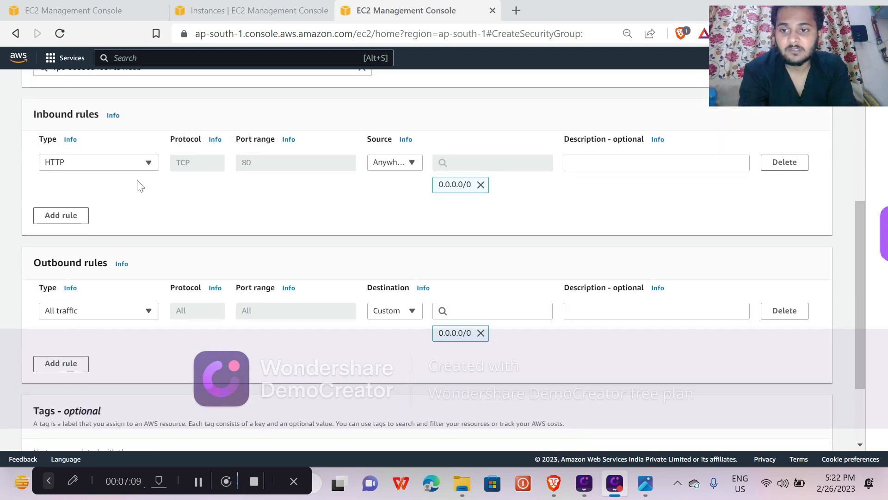
scroll(358, 213, "up", 5)
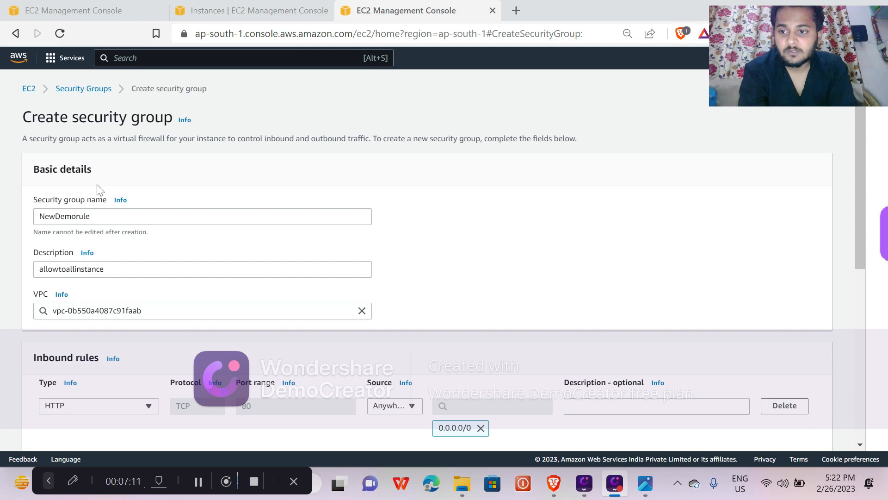
scroll(444, 259, "down", 6)
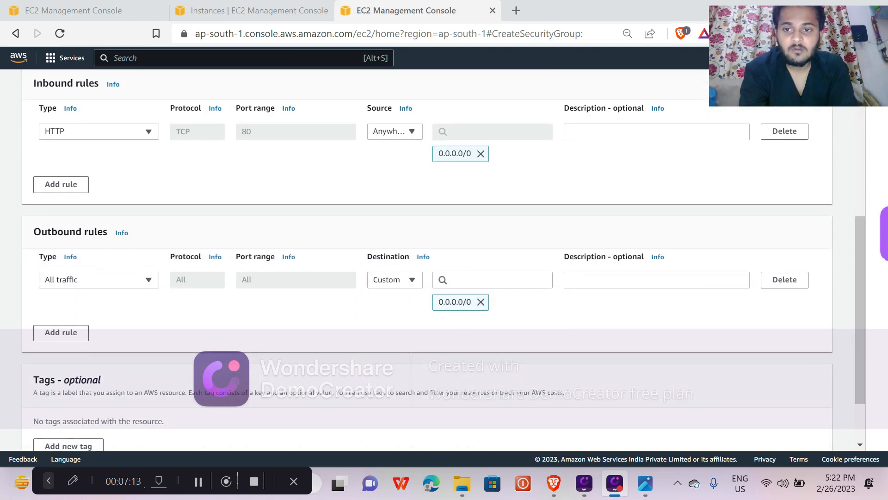
scroll(233, 206, "down", 2)
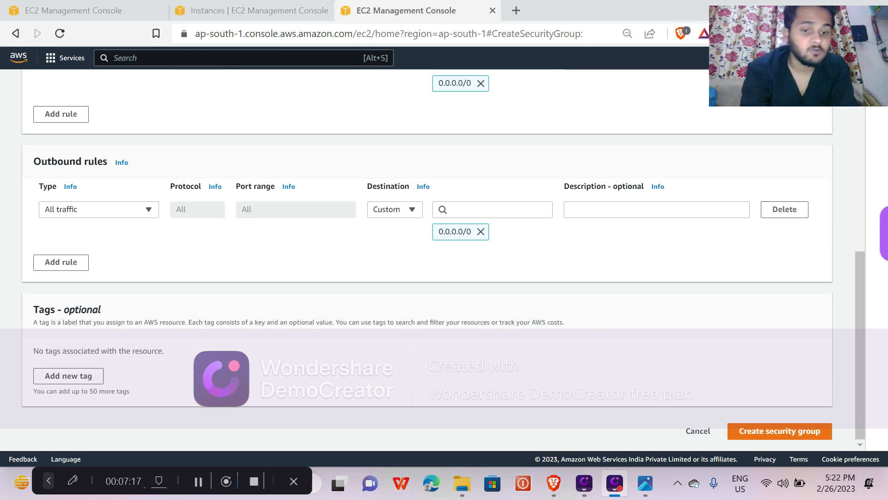
left_click(742, 423)
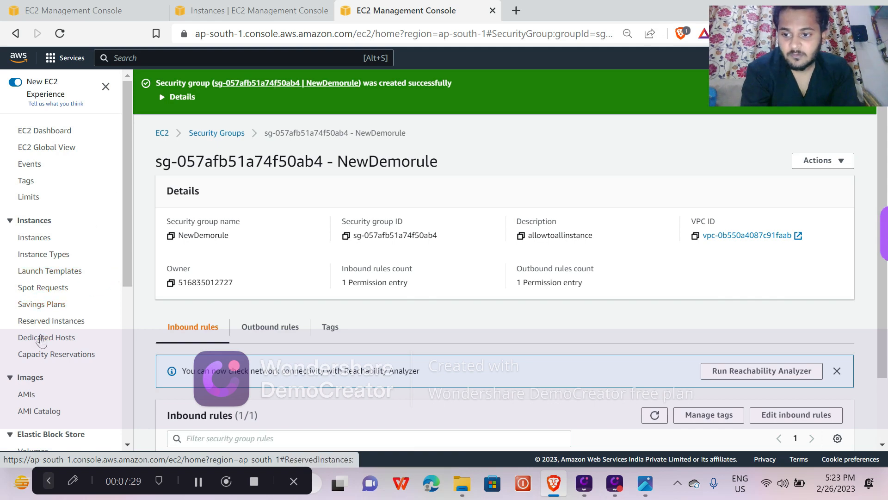
Open the list of security groups and select NewDemorule to view its details.
scroll(75, 234, "down", 2)
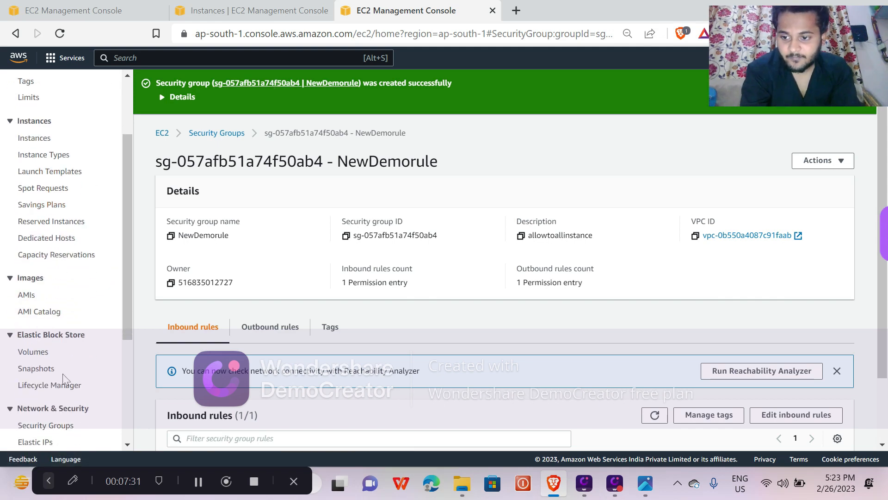
scroll(60, 365, "down", 2)
scroll(64, 379, "down", 1)
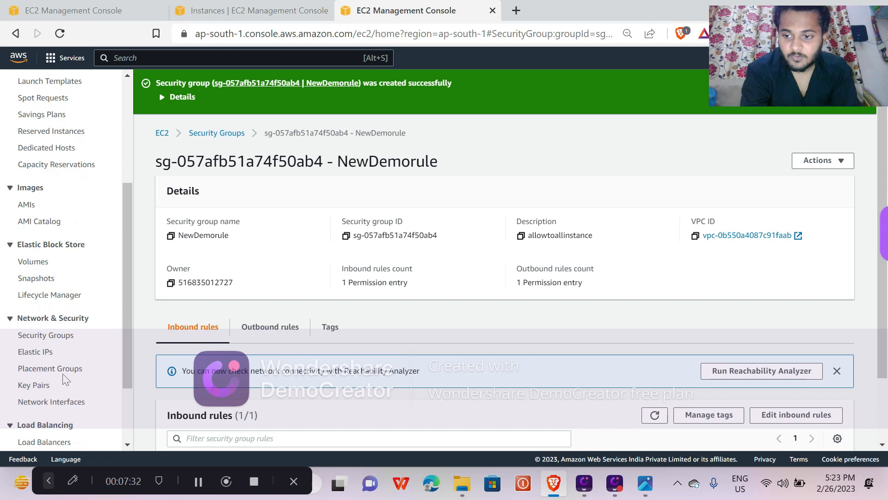
left_click(62, 339)
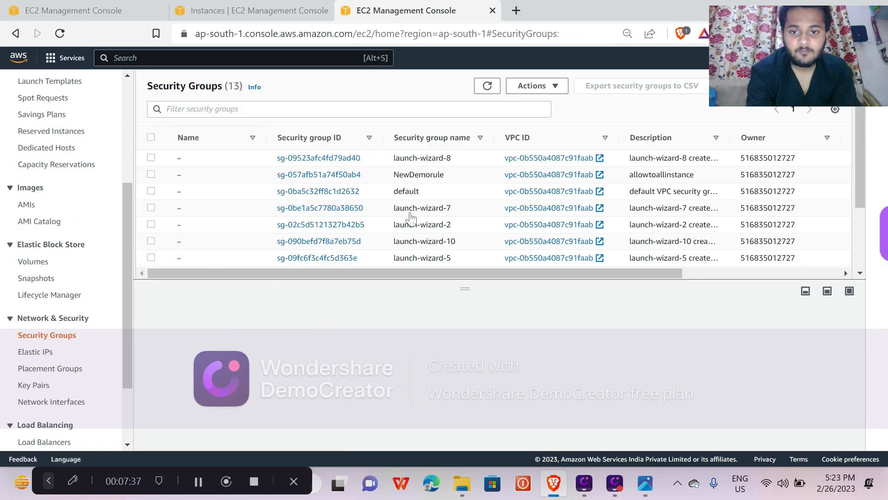
left_click(151, 175)
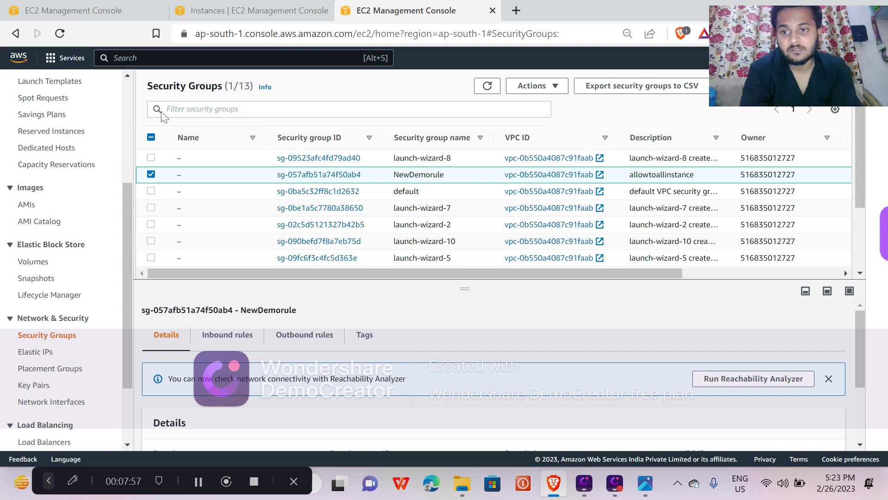
Return to the EC2 Dashboard and view the list of running instances.
scroll(83, 143, "up", 4)
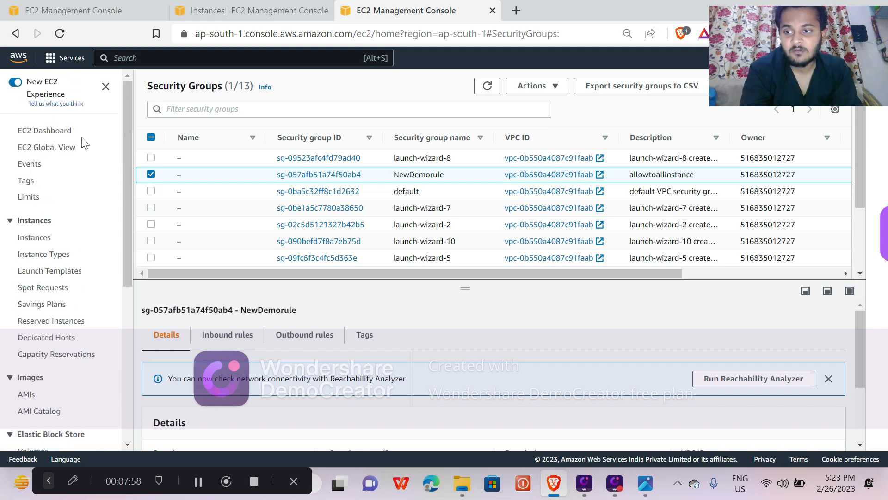
left_click(42, 137)
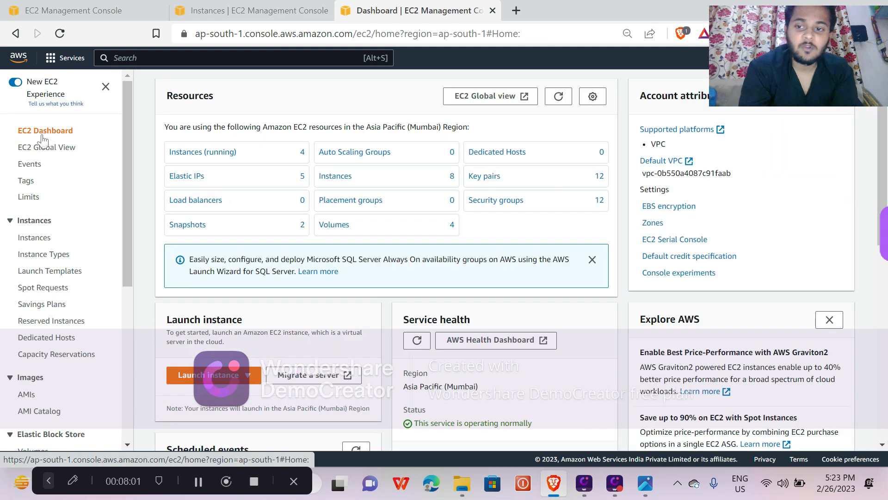
left_click(231, 157)
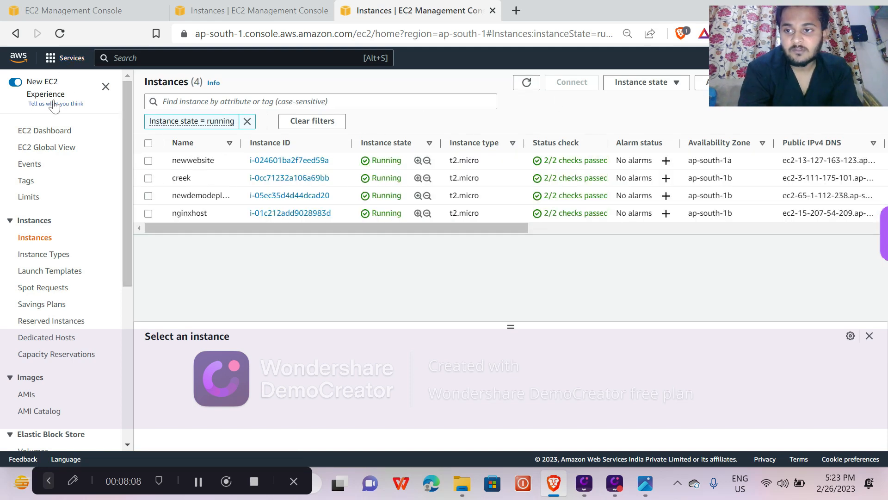
Go back to the EC2 Dashboard and start launching a new instance.
left_click(66, 133)
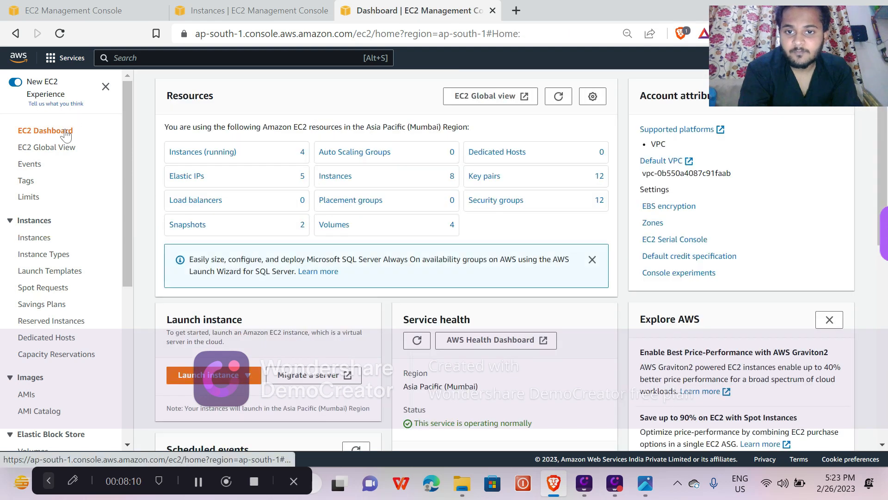
left_click(230, 379)
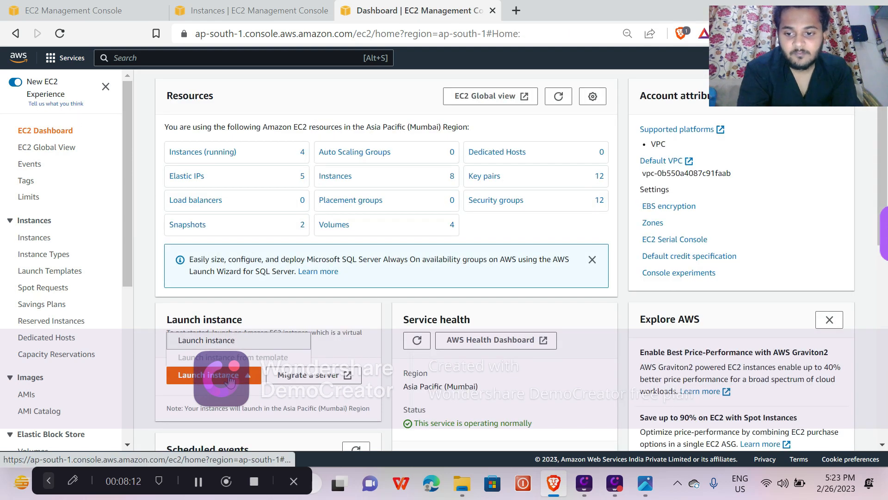
left_click(248, 351)
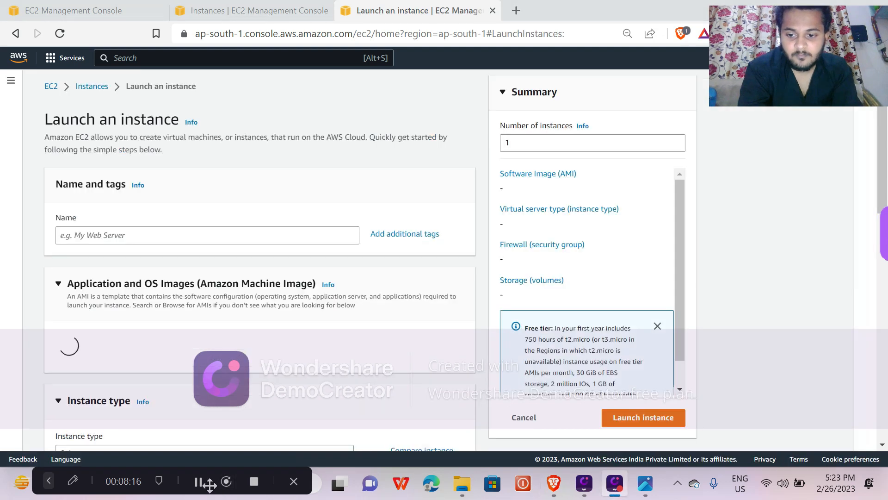
Name the instance Newdemotoday and choose Ubuntu as its operating system image.
left_click(124, 234)
type("new")
key("BackSpace")
key("BackSpace")
type("Newdemoto")
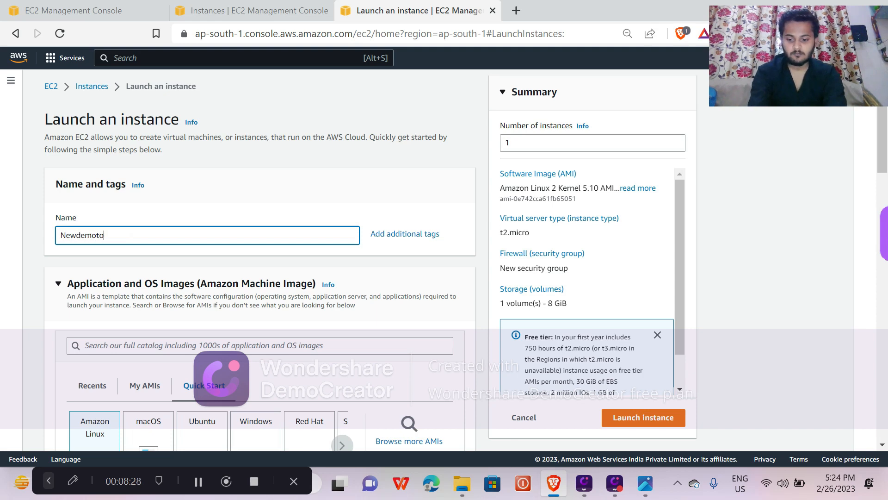
key("Tab")
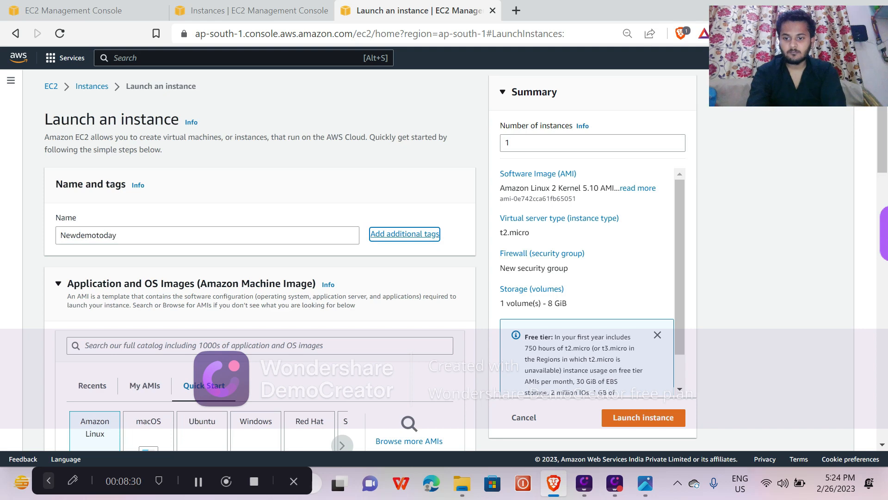
scroll(223, 292, "down", 2)
left_click(192, 346)
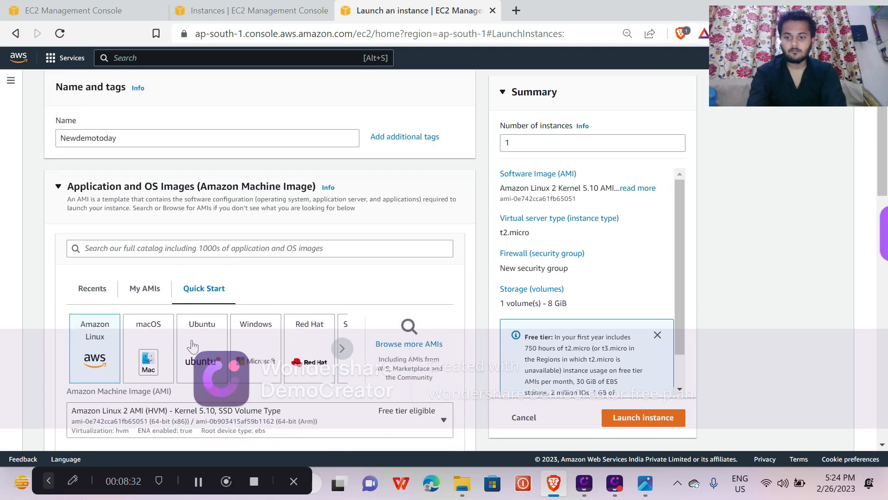
Keep the t2.micro instance type and select nginxNew as the key pair for login.
scroll(193, 346, "down", 8)
scroll(192, 346, "down", 2)
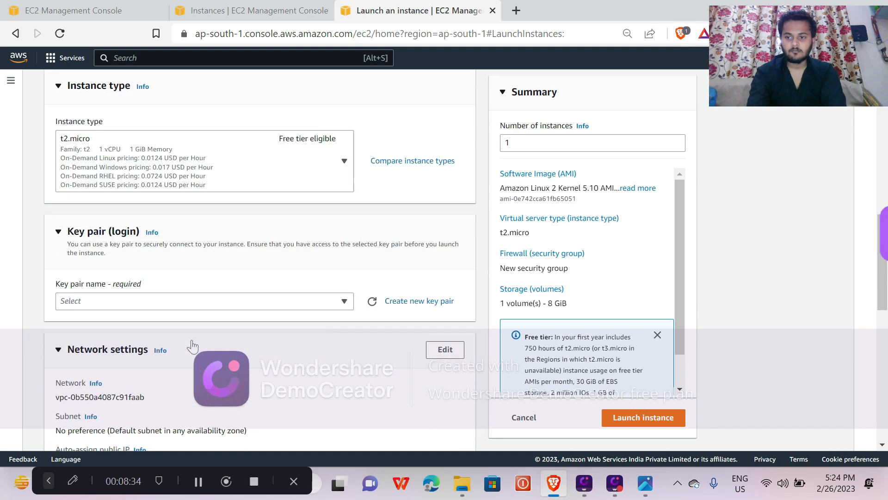
left_click(341, 309)
scroll(269, 351, "down", 5)
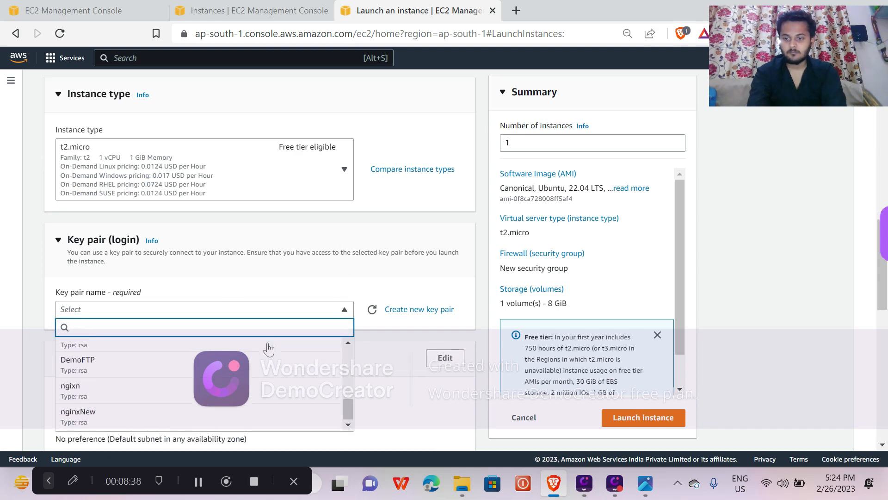
left_click(168, 415)
Set the firewall in the network settings to use an existing security group.
scroll(169, 415, "down", 4)
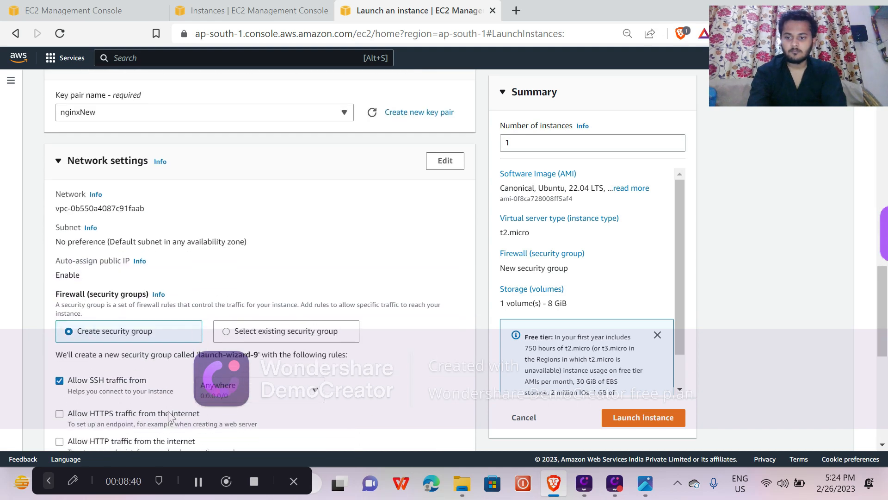
scroll(169, 415, "down", 3)
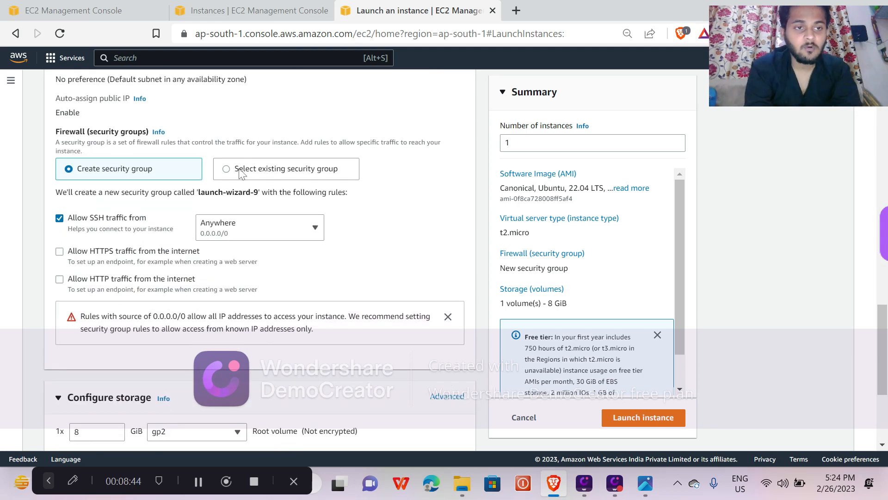
scroll(239, 172, "up", 2)
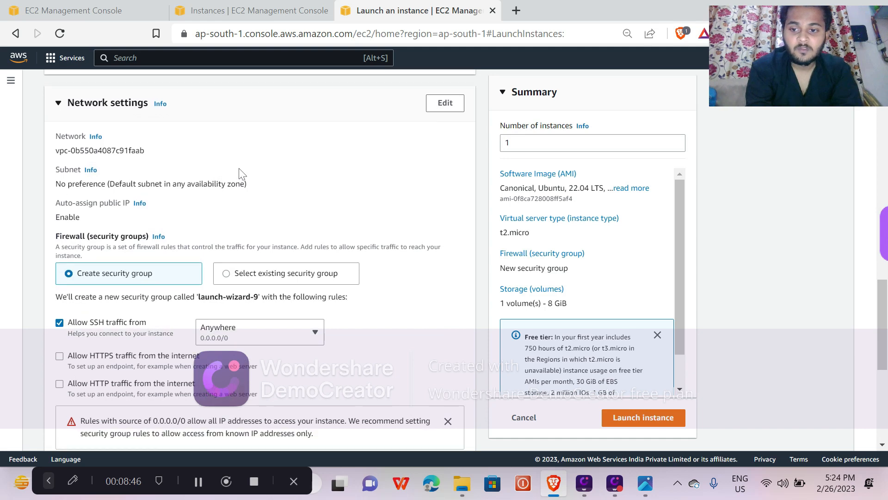
left_click(251, 272)
scroll(252, 272, "down", 2)
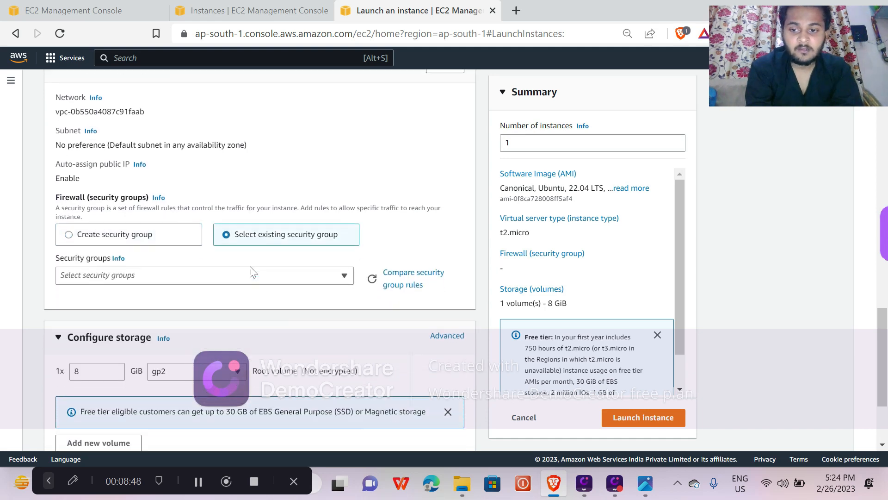
Look through the existing security groups and assign NewDemorule to the instance.
left_click(153, 230)
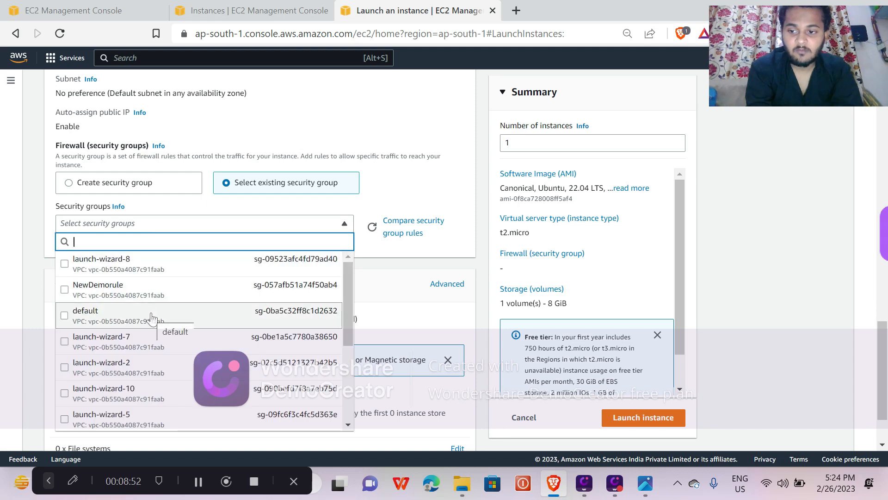
scroll(152, 324, "down", 3)
scroll(152, 319, "down", 2)
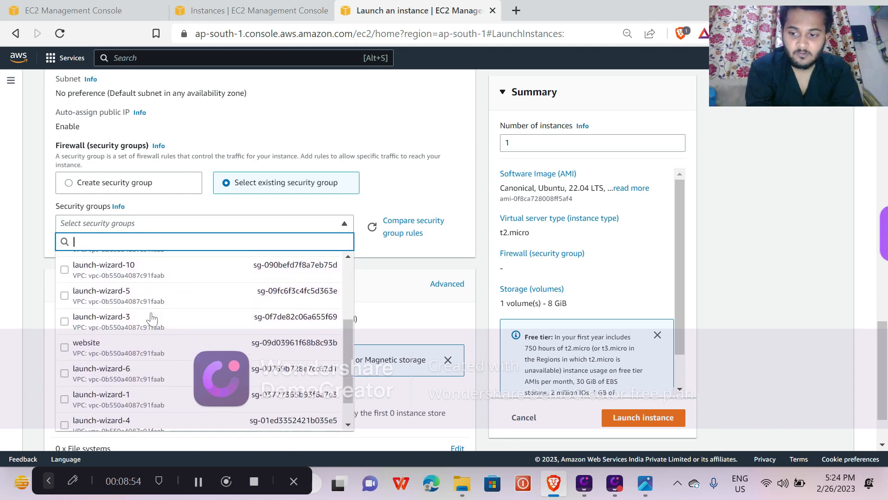
scroll(152, 319, "up", 5)
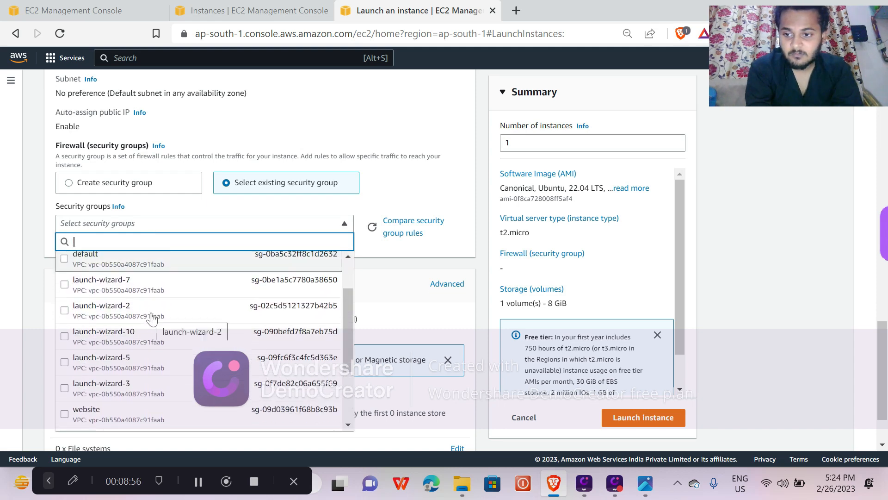
scroll(152, 318, "up", 1)
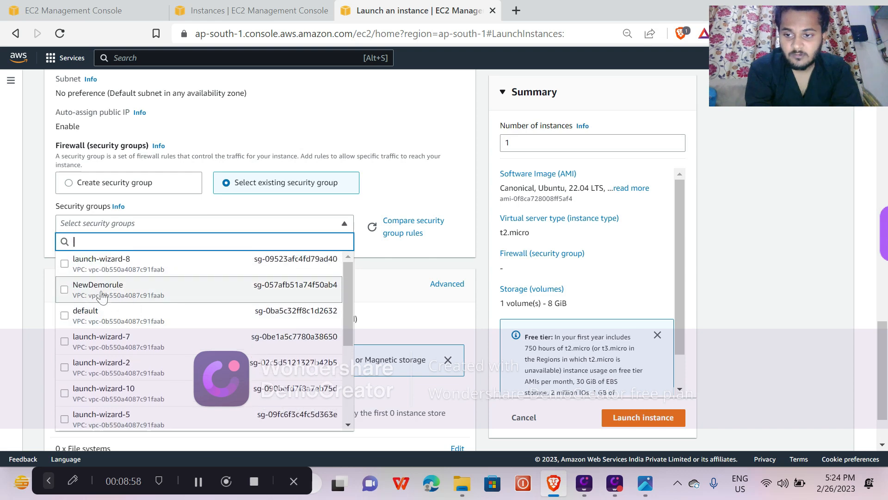
left_click(64, 289)
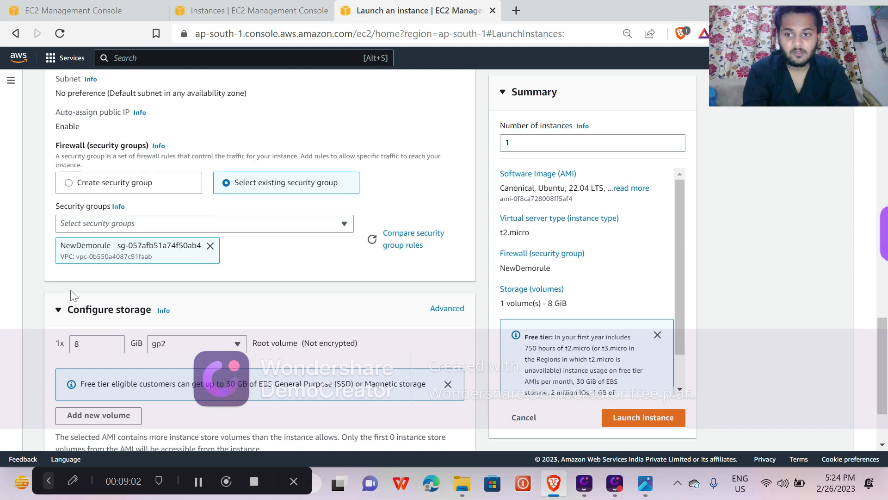
Add the launch-wizard-8, default and launch-wizard-7 security groups and expand the list of all selected groups.
left_click(225, 228)
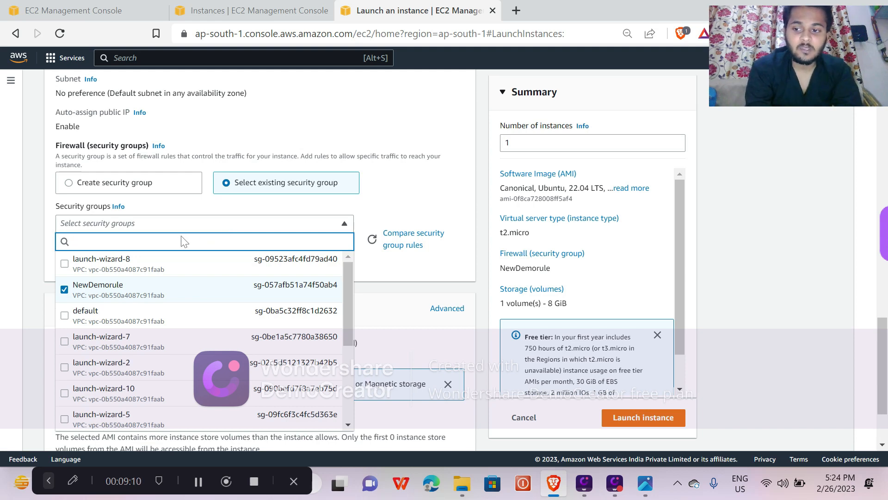
left_click(77, 267)
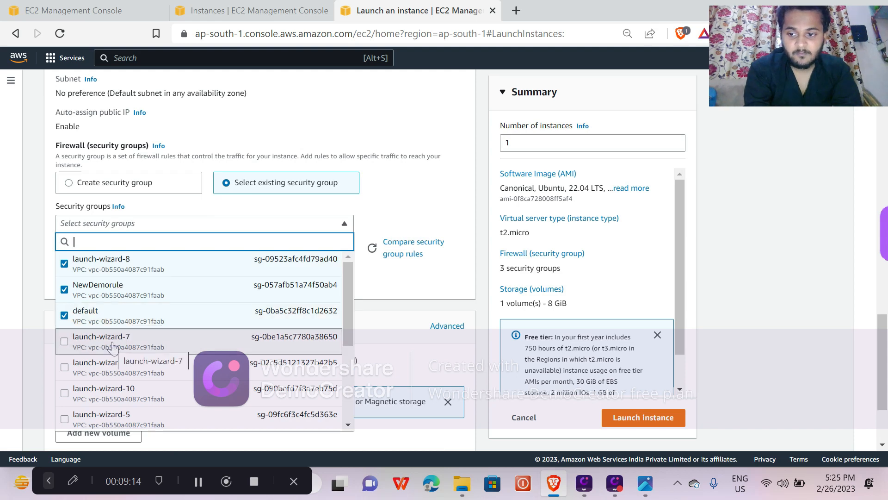
right_click(406, 272)
left_click(253, 298)
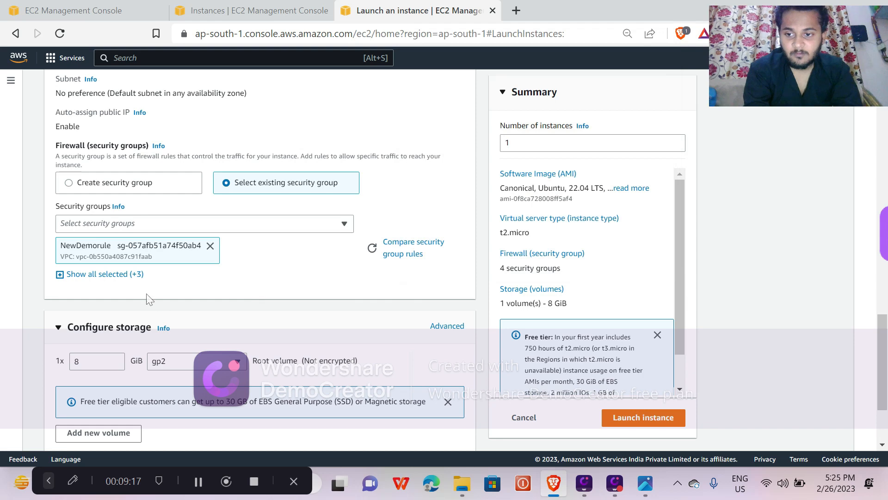
left_click(115, 274)
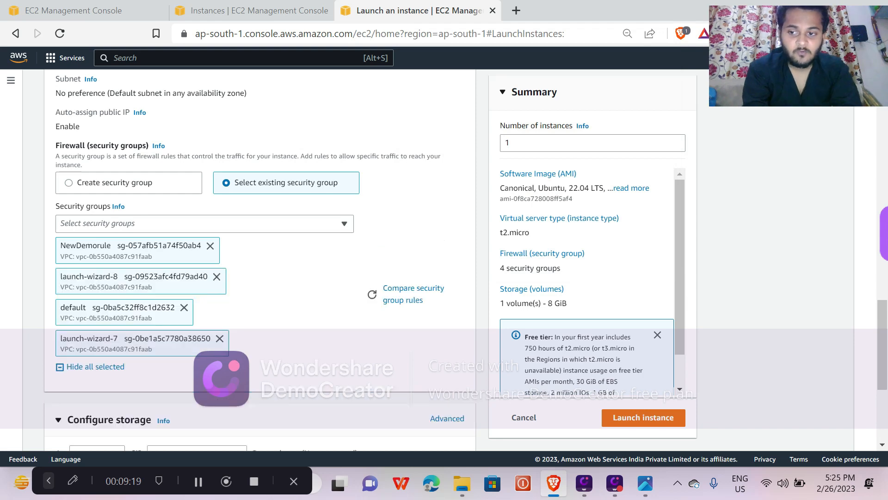
Remove the launch-wizard-7, default and launch-wizard-8 security groups from the selection, keeping only NewDemorule.
left_click(219, 339)
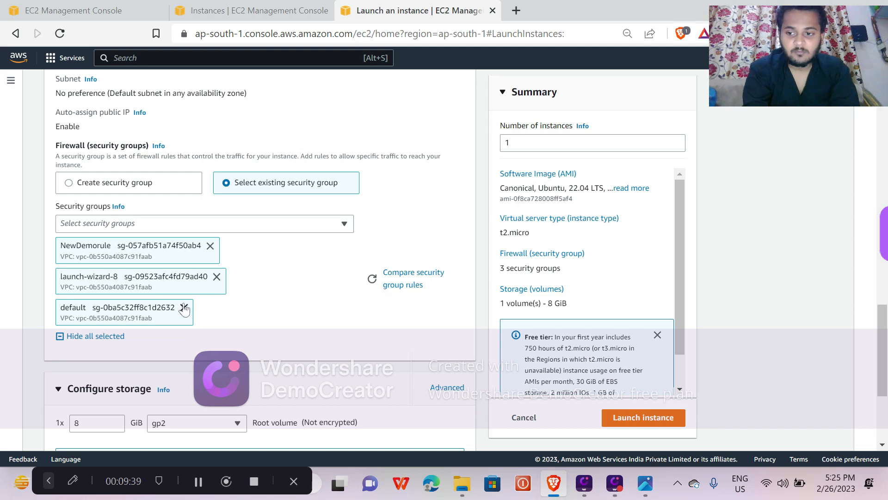
left_click(184, 307)
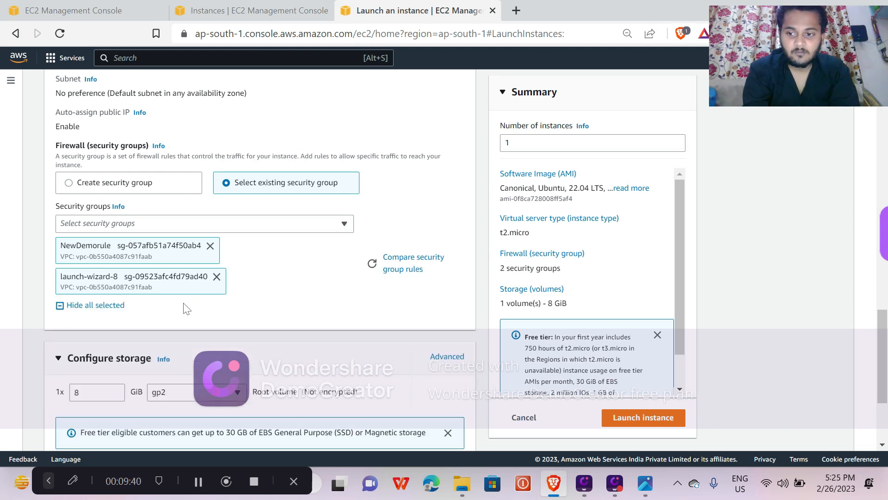
left_click(217, 277)
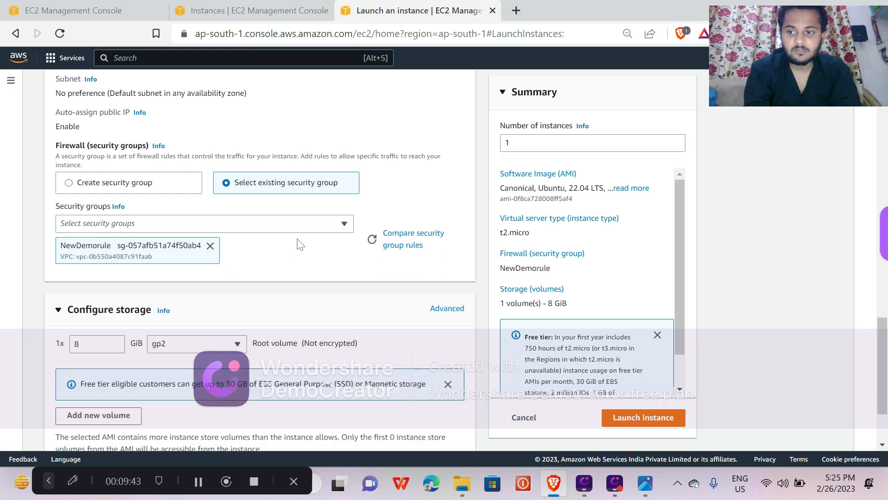
Expand the advanced details and review their options down to the user data field, then return to the storage settings.
scroll(297, 244, "down", 2)
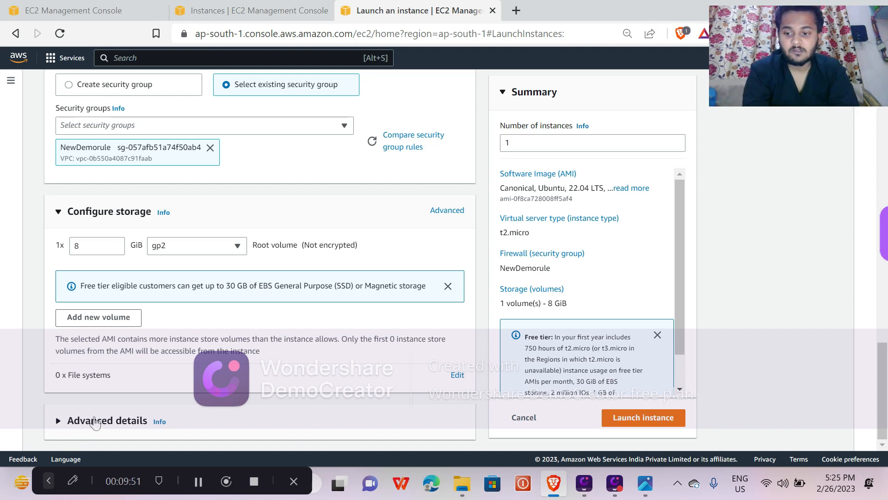
left_click(95, 422)
scroll(63, 420, "down", 10)
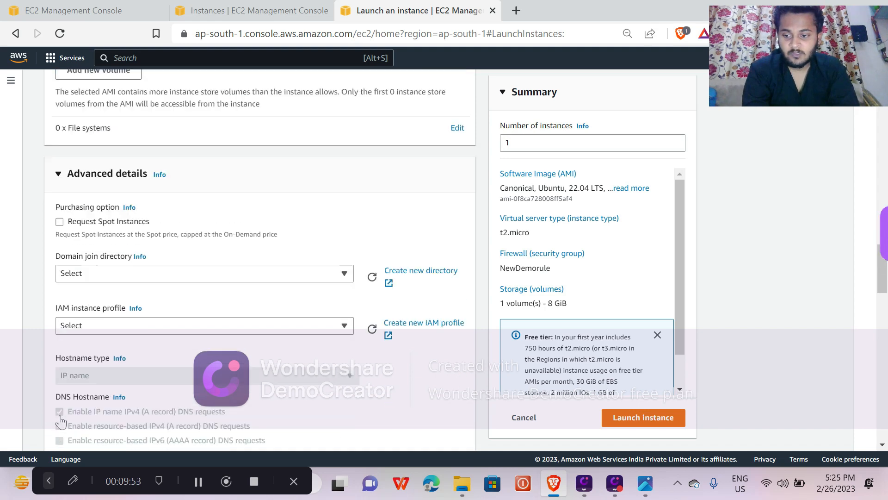
scroll(232, 252, "down", 15)
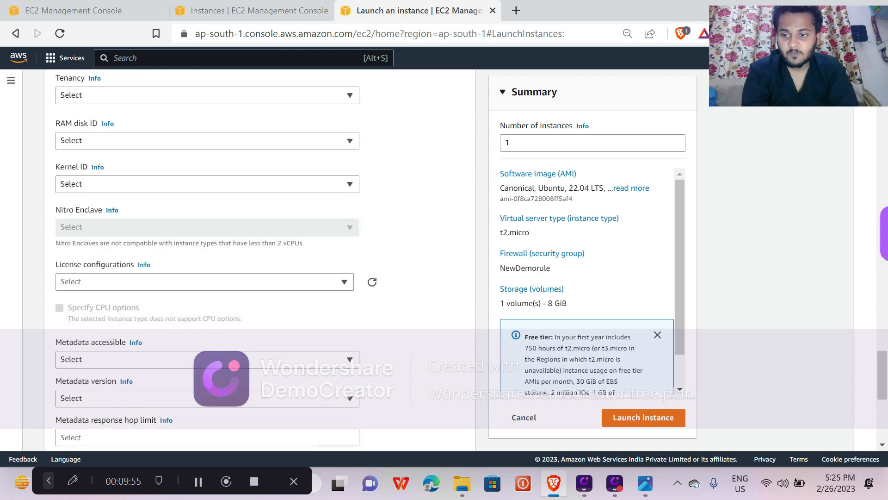
left_click(207, 268)
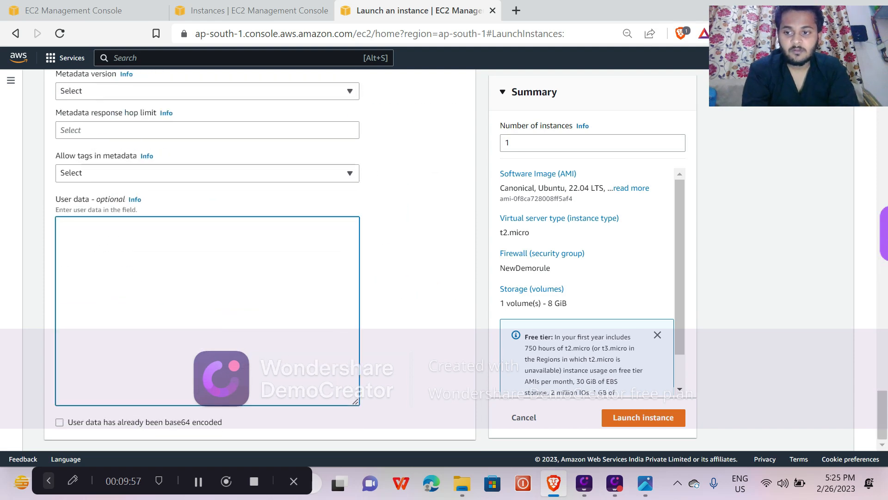
scroll(207, 259, "up", 15)
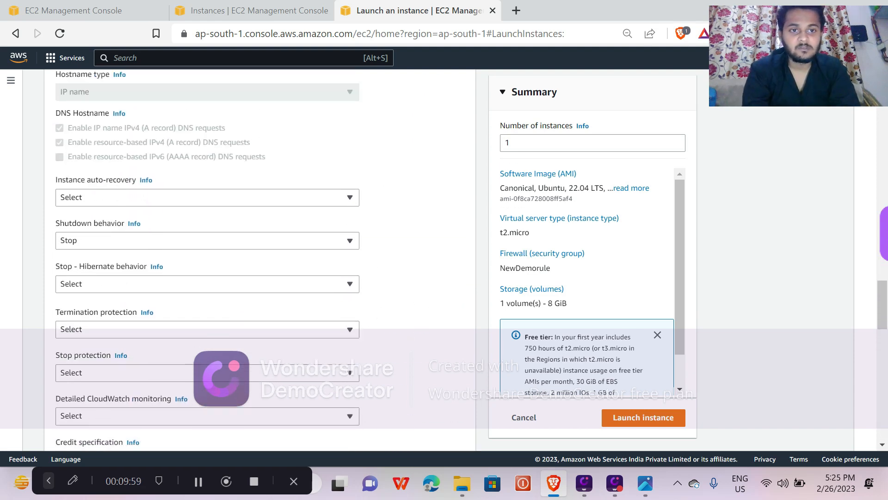
left_click_drag(754, 63, 793, 131)
scroll(384, 180, "up", 5)
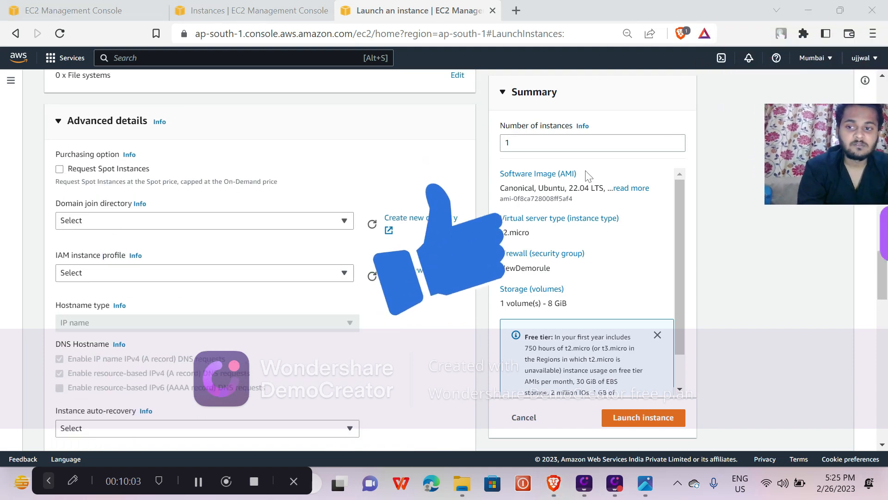
scroll(384, 181, "up", 5)
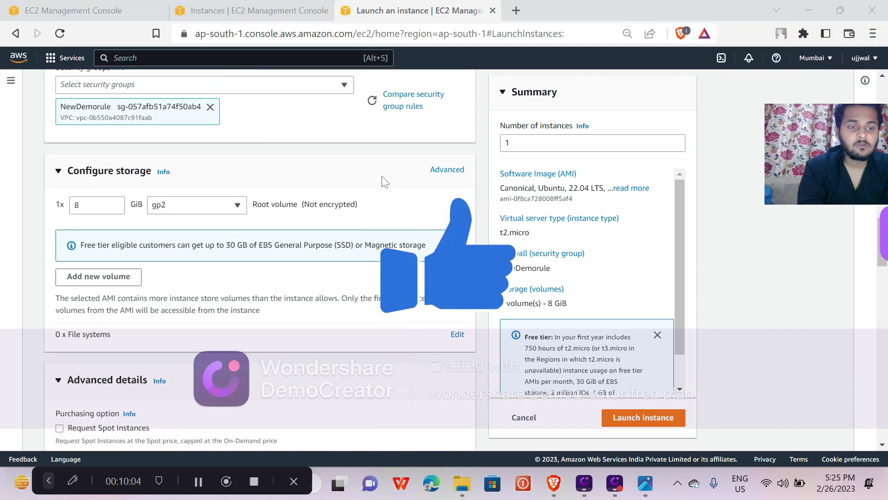
Open the AWS region list, examine the available regions and close it without changing the region.
left_click(829, 68)
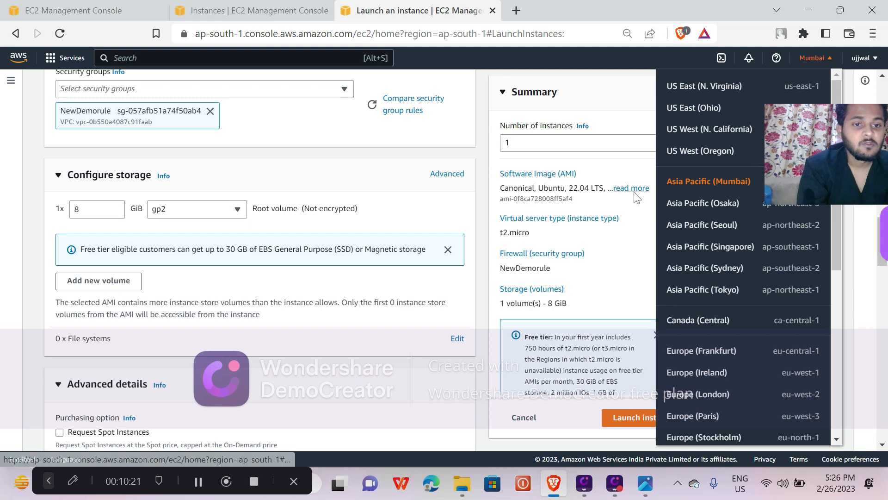
left_click_drag(800, 162, 718, 127)
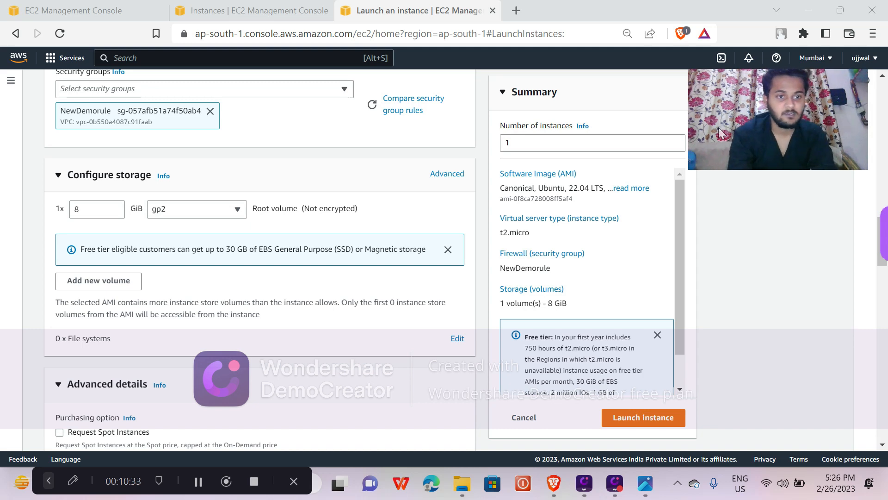
left_click_drag(795, 110, 823, 113)
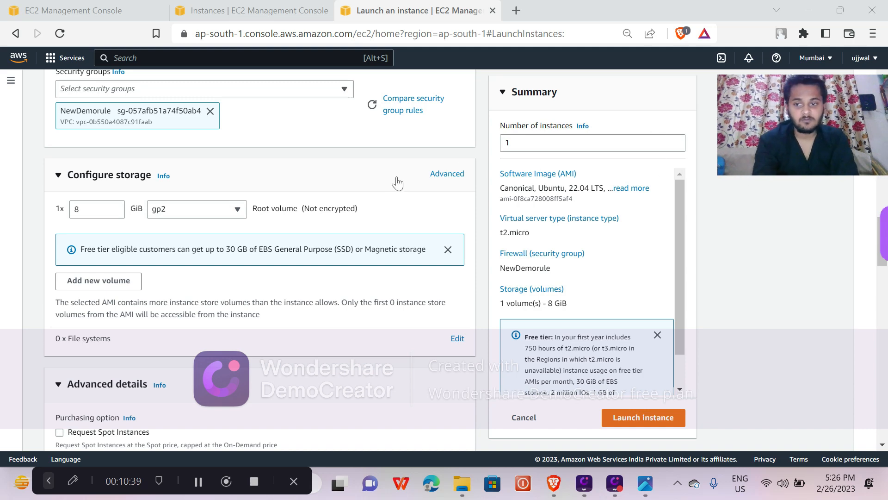
Review the advanced details options once more and collapse that section.
scroll(397, 182, "down", 6)
scroll(185, 252, "down", 13)
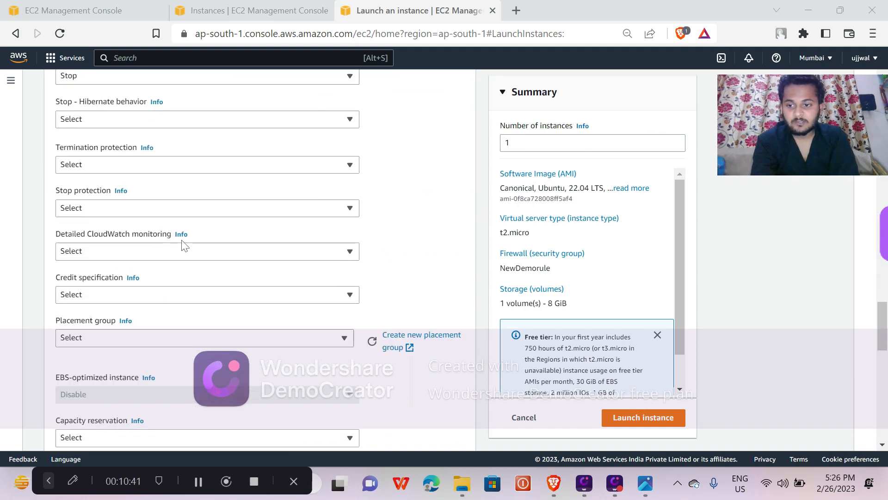
scroll(184, 246, "down", 3)
scroll(185, 245, "up", 16)
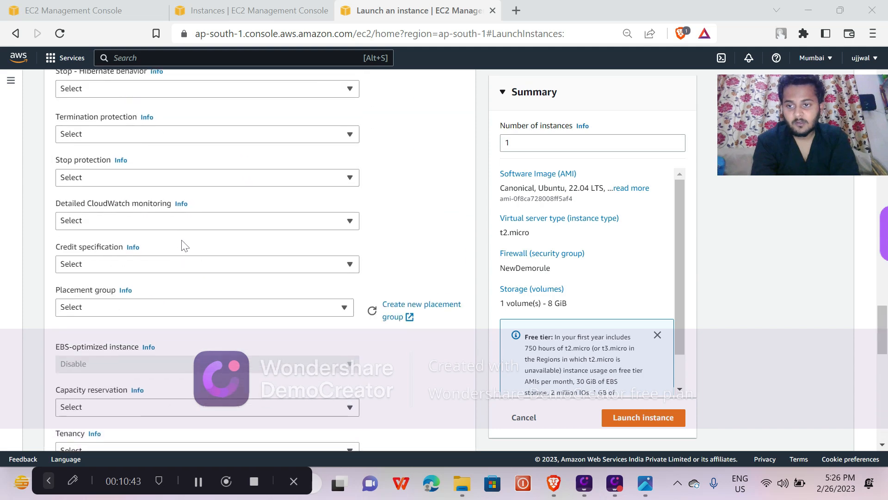
scroll(184, 245, "up", 4)
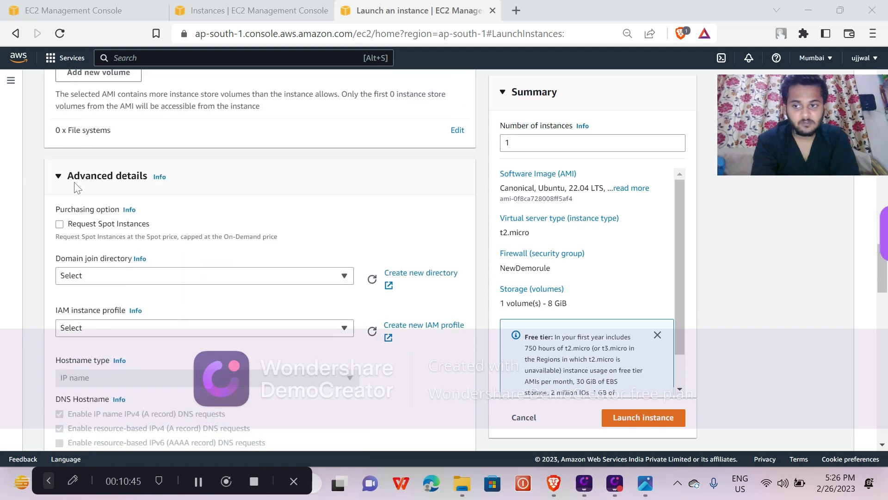
scroll(60, 184, "up", 5)
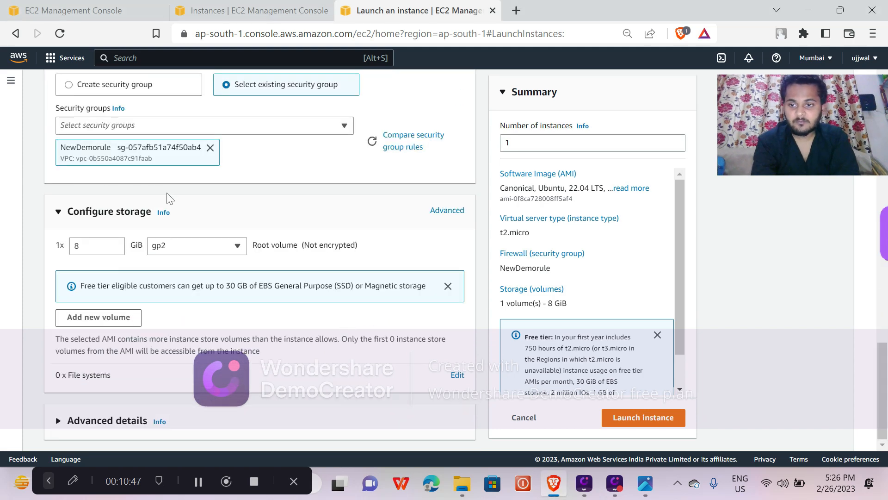
Launch the Newdemotoday instance with the NewDemorule security group.
scroll(168, 197, "up", 4)
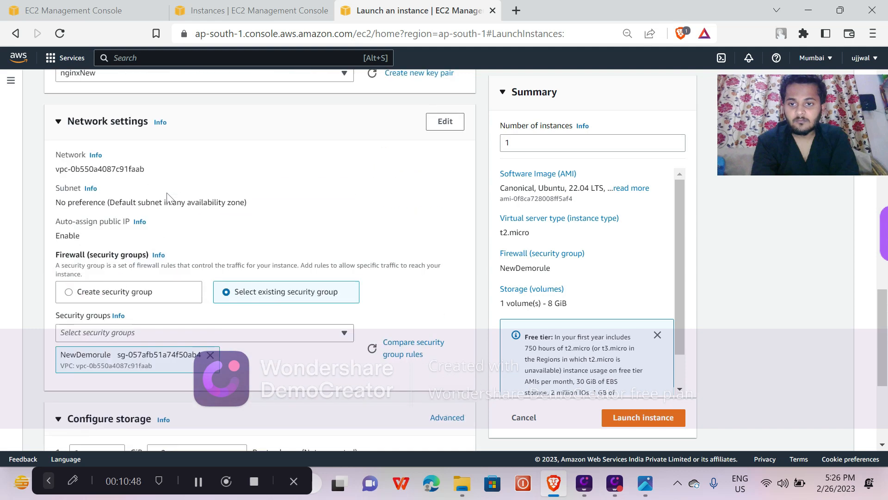
left_click(636, 430)
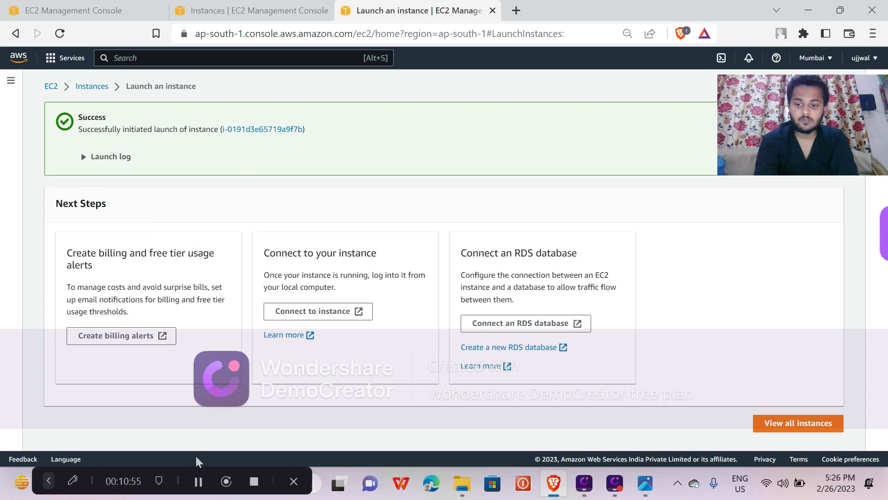
left_click(198, 480)
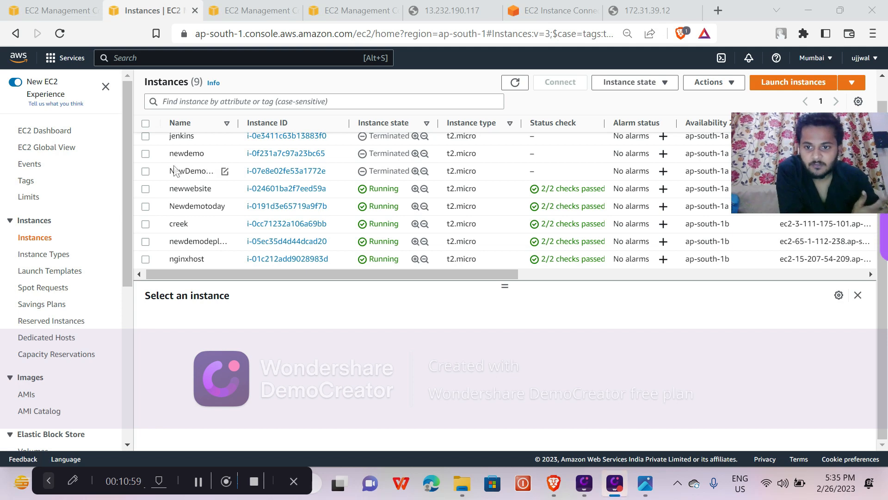
Select the Newdemotoday instance and connect to it through EC2 Instance Connect with the user name ubuntu.
left_click(147, 209)
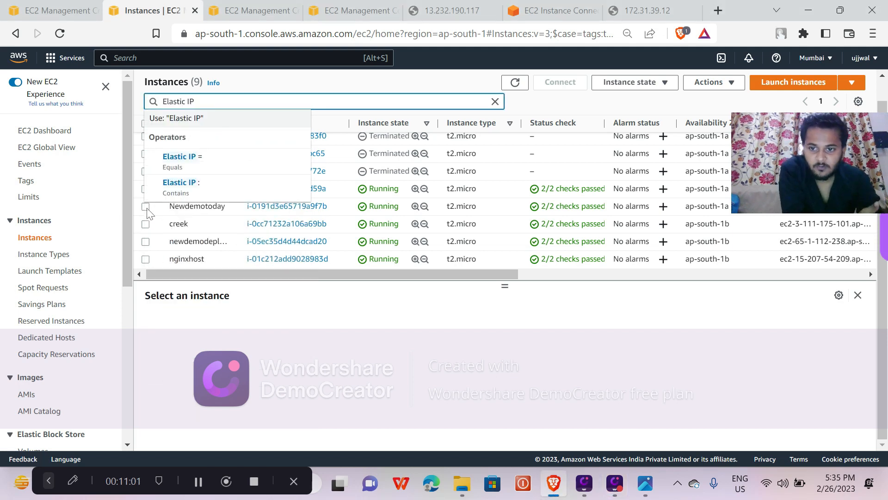
left_click(147, 209)
left_click(147, 209)
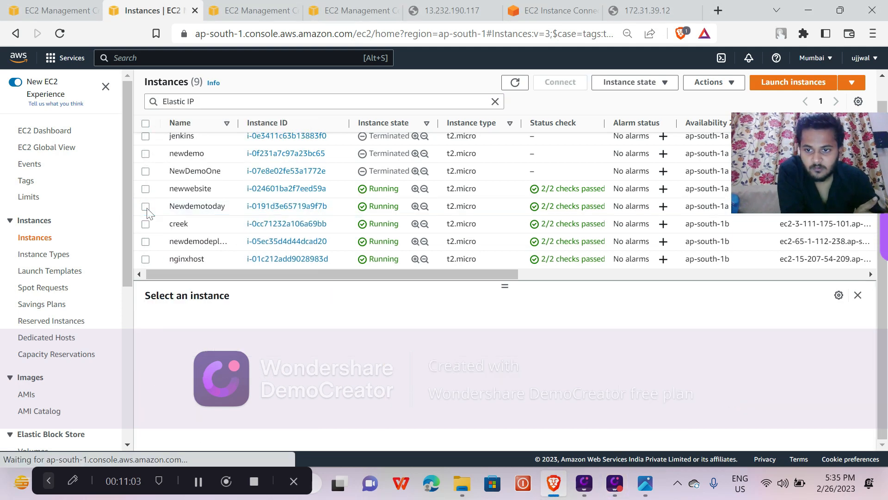
left_click(145, 207)
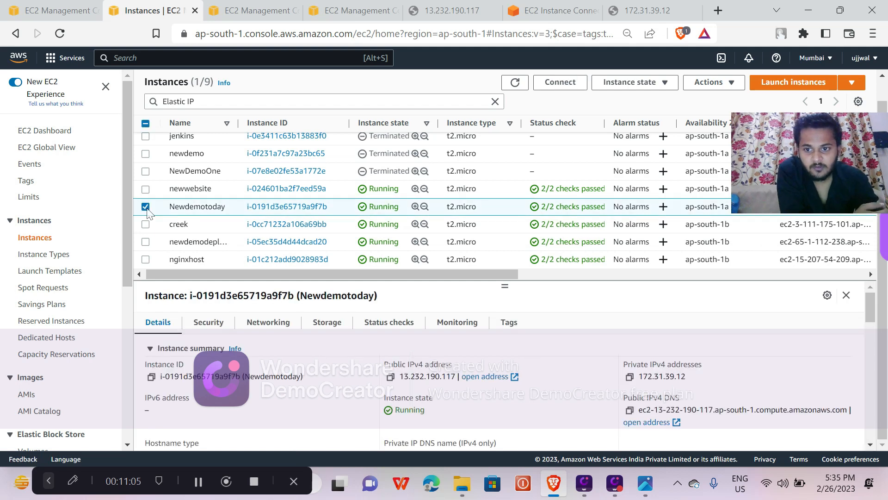
left_click(545, 82)
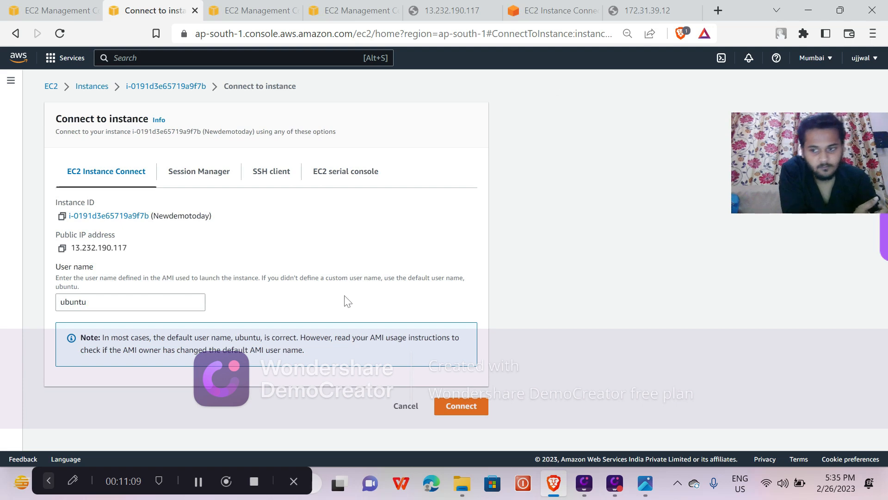
left_click(453, 412)
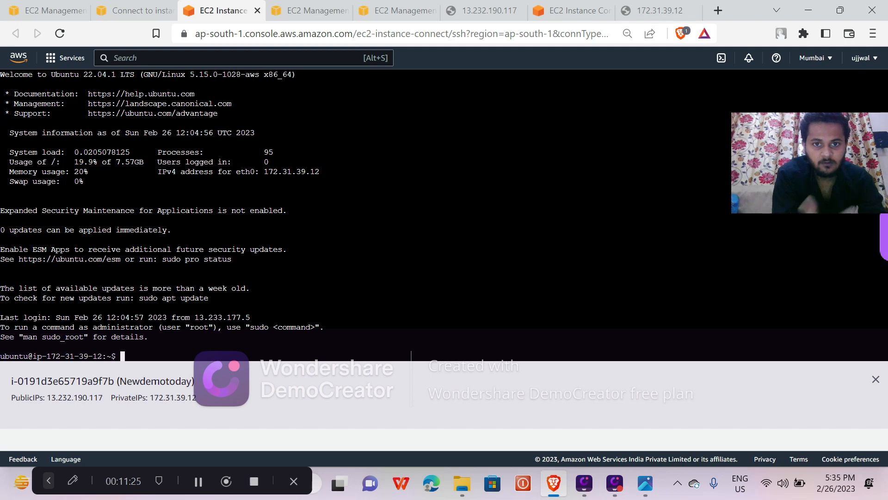
Switch the Ubuntu terminal session to the root user with sudo -i.
left_click(198, 483)
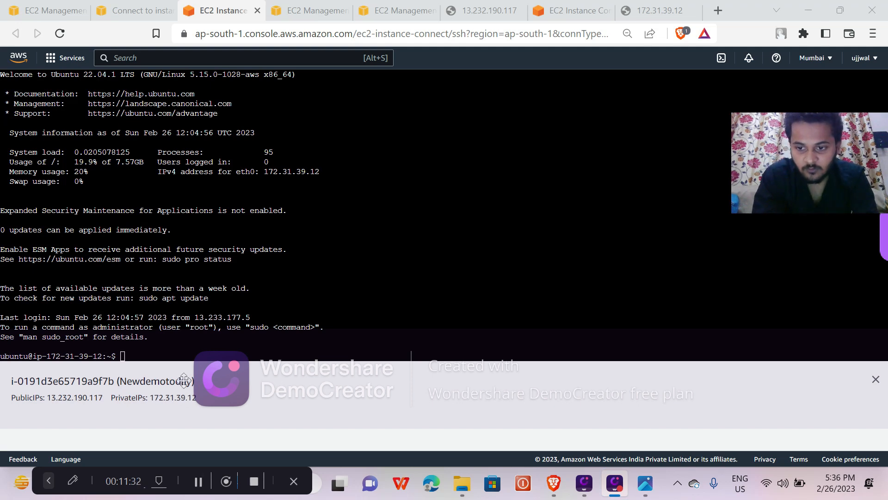
left_click(193, 357)
type("sudo")
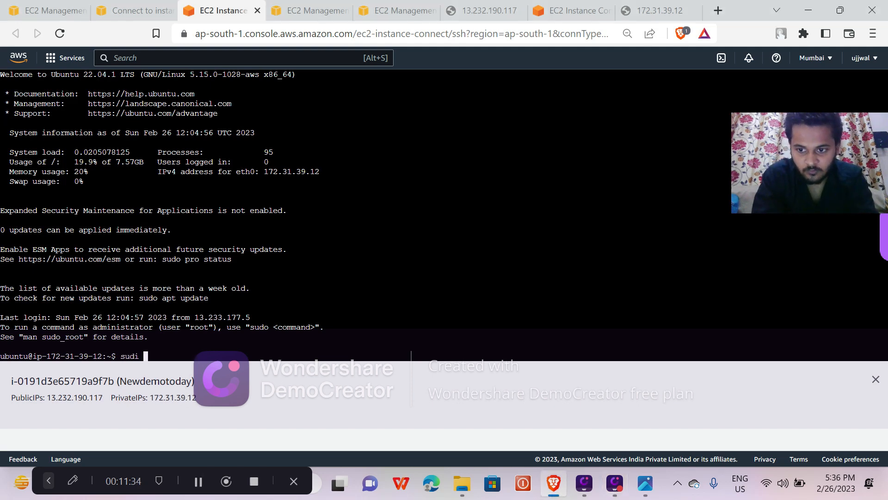
type(" 0")
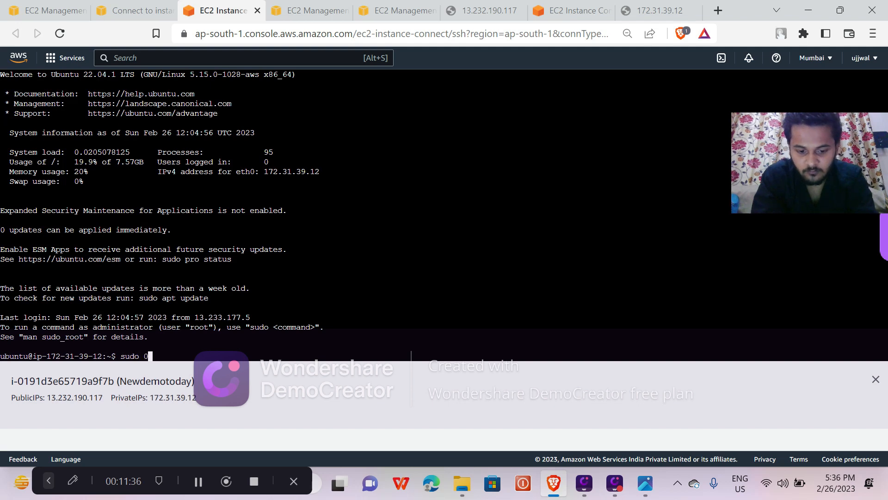
key("BackSpace")
type("-i")
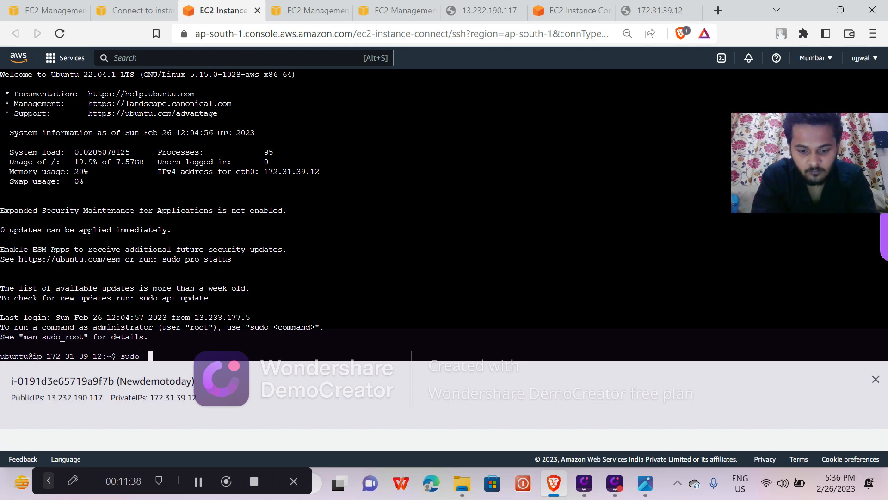
key("Return")
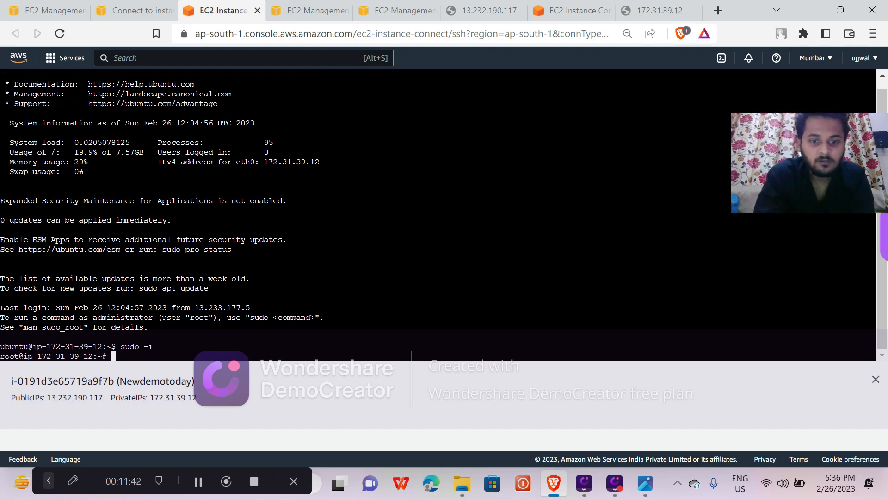
Refresh the instance's package lists as root by running apt-get update;.
left_click(194, 483)
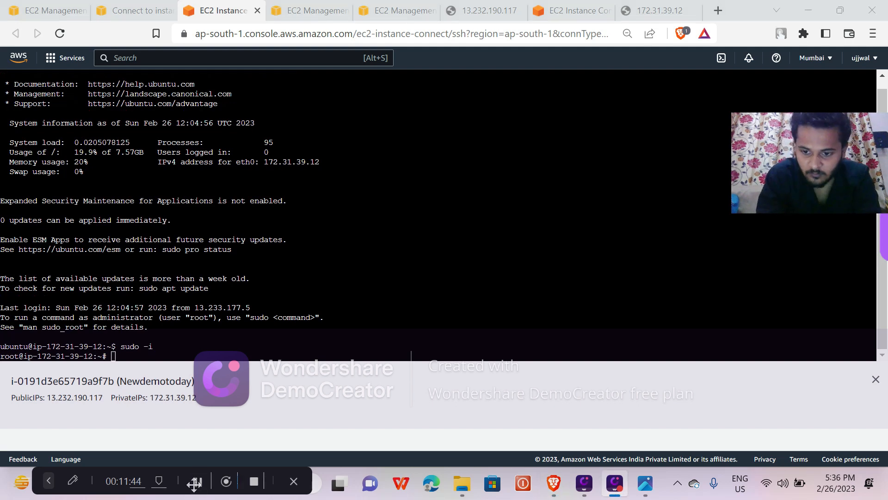
left_click(226, 356)
type("ap")
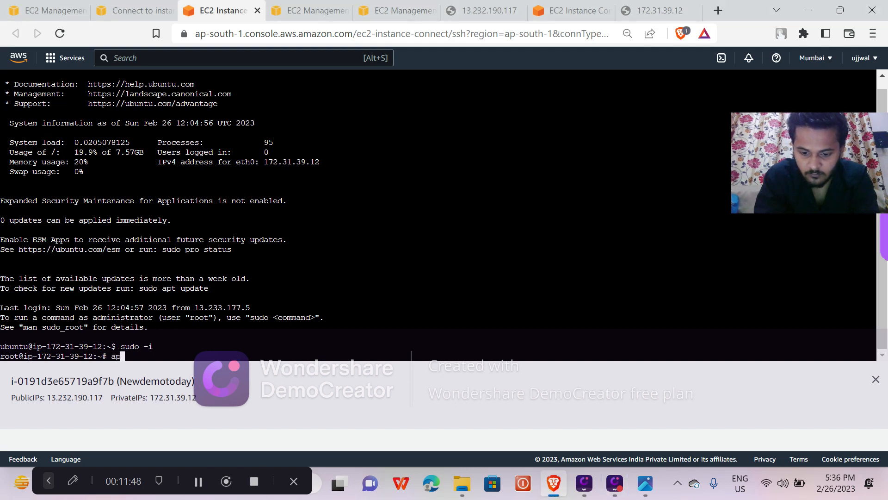
type("t-get upd")
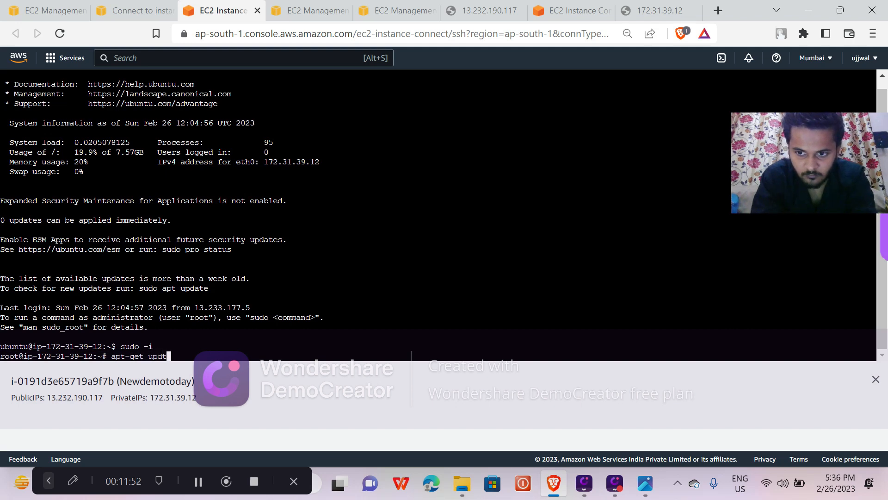
type("ate")
type(":")
key("BackSpace")
type(";")
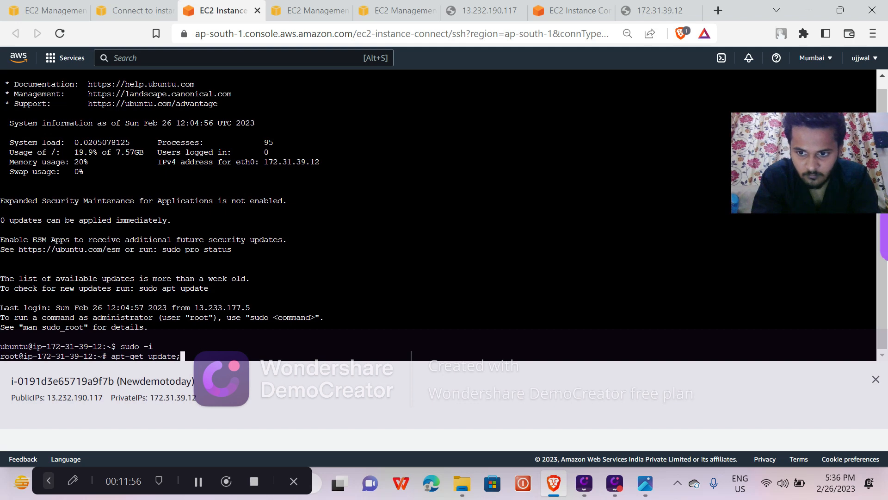
key("Return")
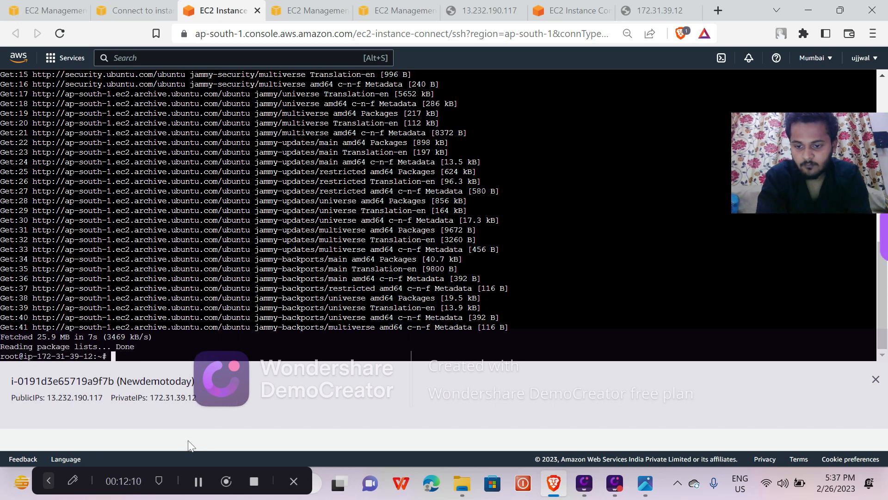
Check the state of the nginx service by running service nginx status.
left_click(198, 482)
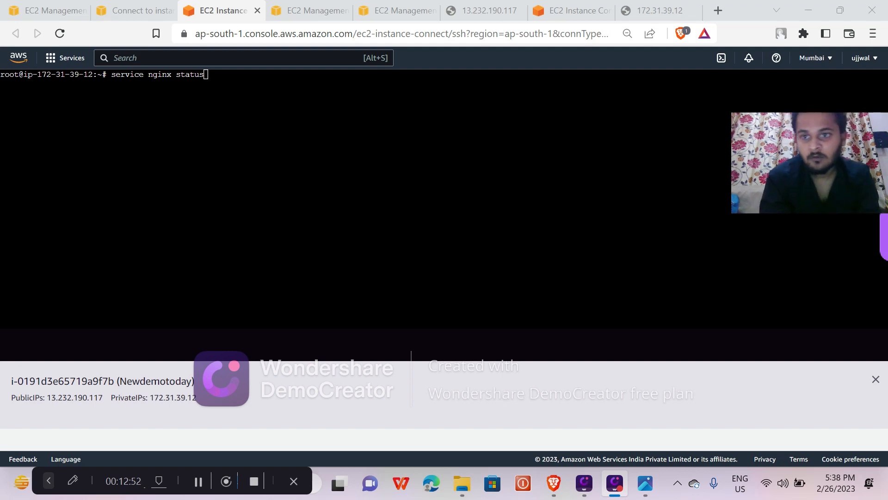
key("alt+Tab")
key("Return")
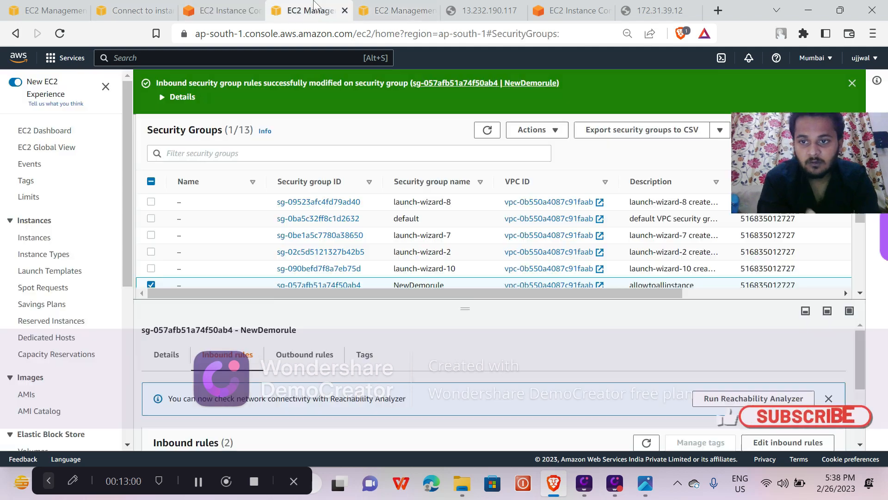
Return to the EC2 instances list, select Newdemotoday and copy its public IPv4 address.
left_click(306, 10)
left_click(234, 9)
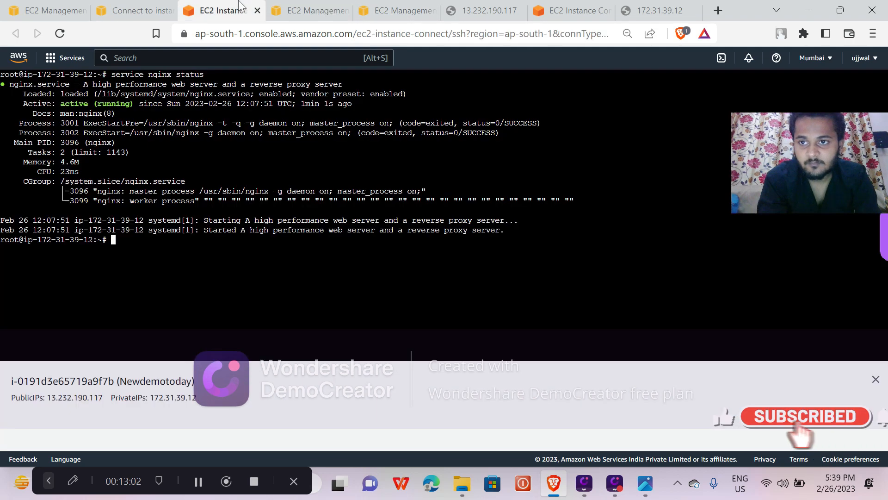
left_click(144, 9)
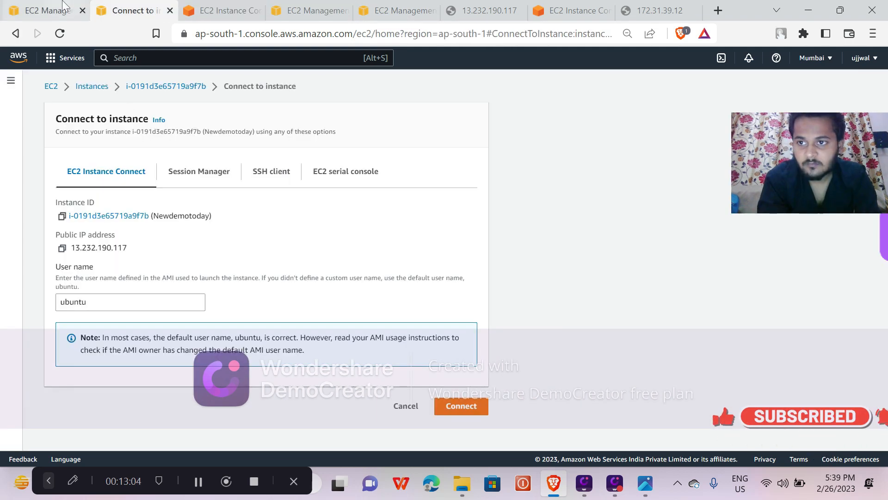
left_click(48, 10)
left_click(90, 86)
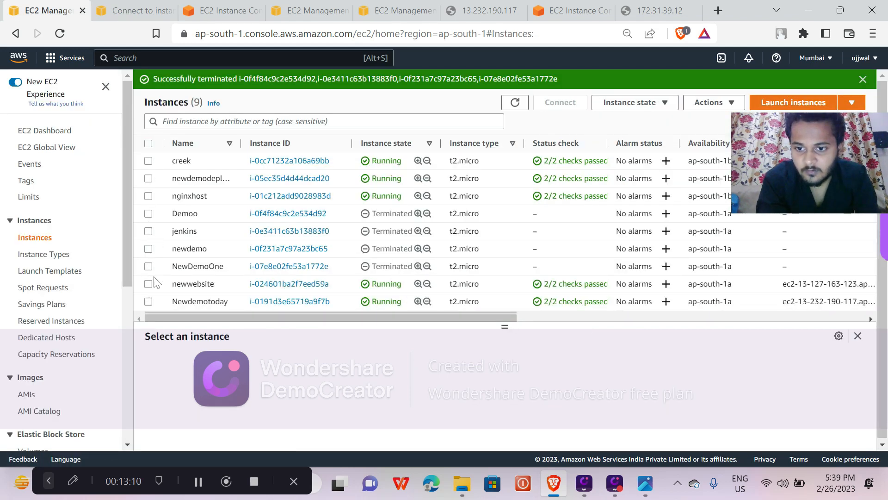
left_click(148, 301)
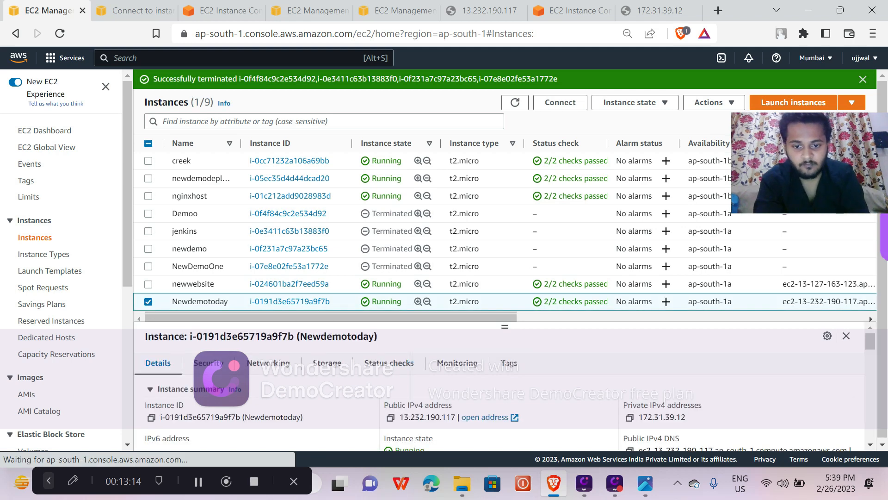
left_click(390, 417)
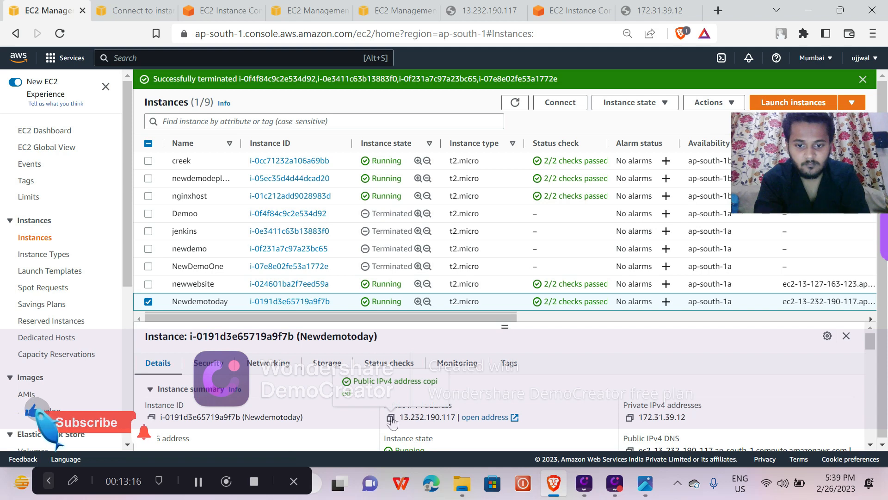
Open the copied public address 13.232.190.117 in a new browser tab.
left_click(718, 10)
key("ctrl+v")
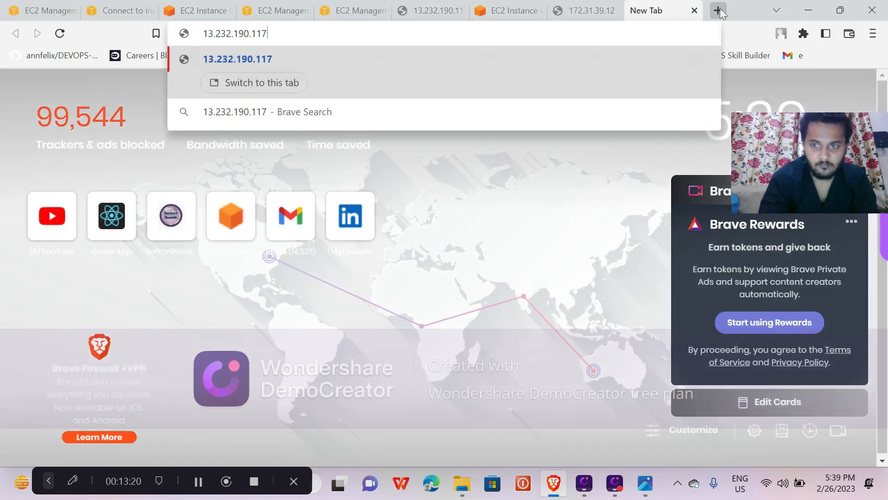
key("Return")
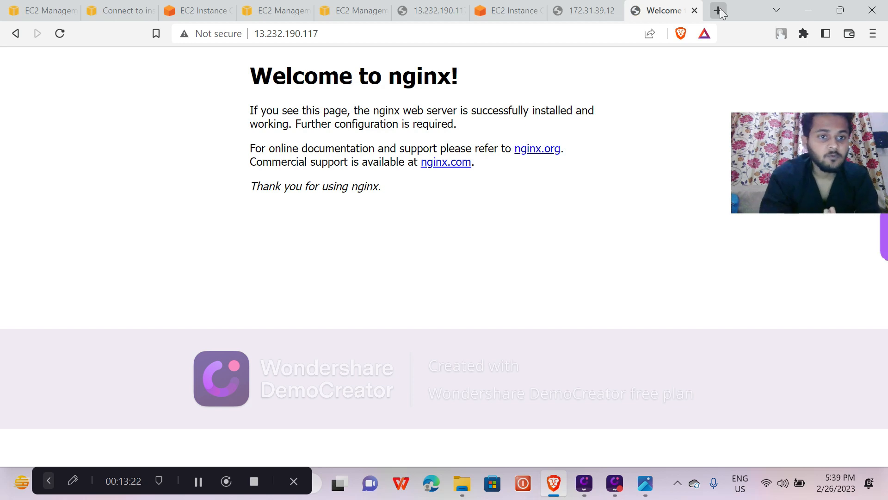